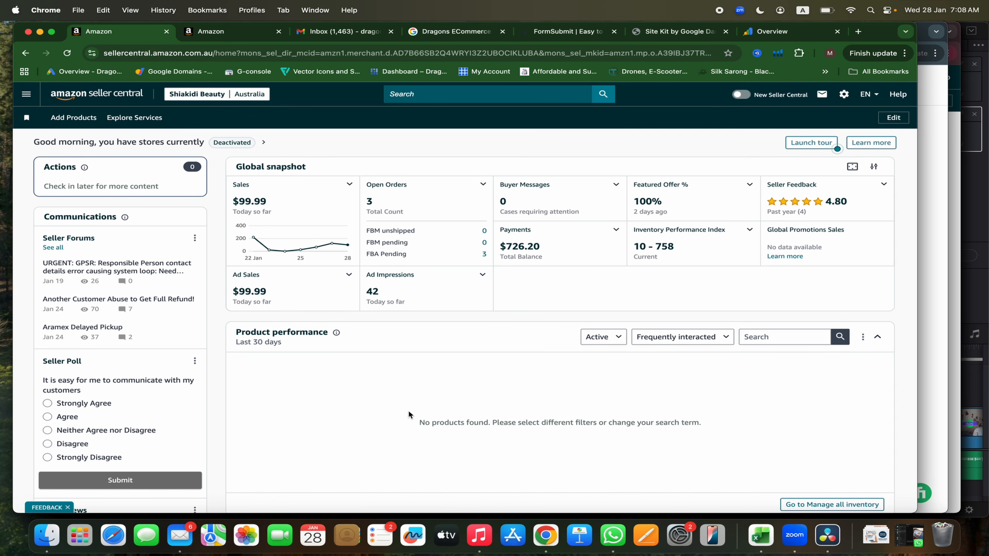
Open the Manage All Inventory page and look through the product listings.
click(26, 94)
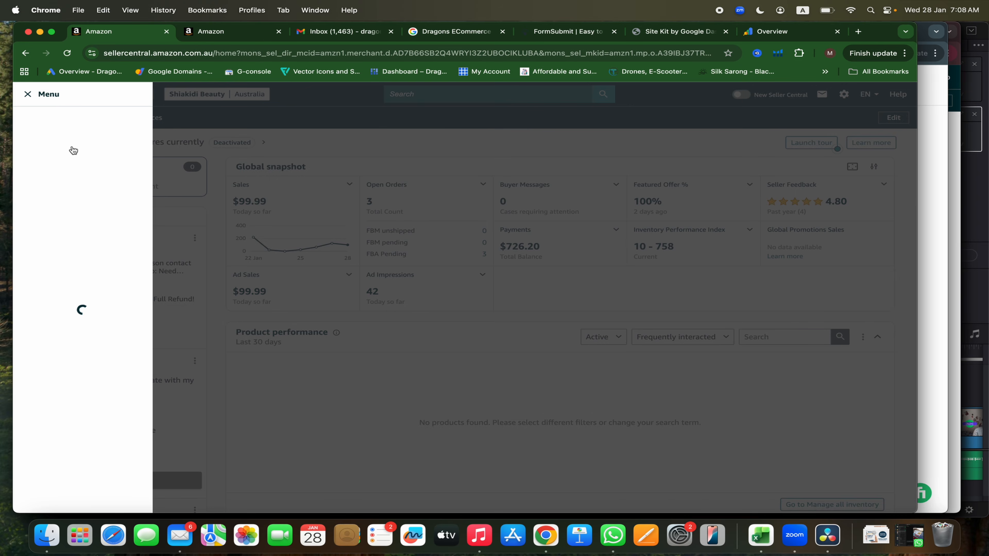
mouse_move(73, 145)
click(194, 150)
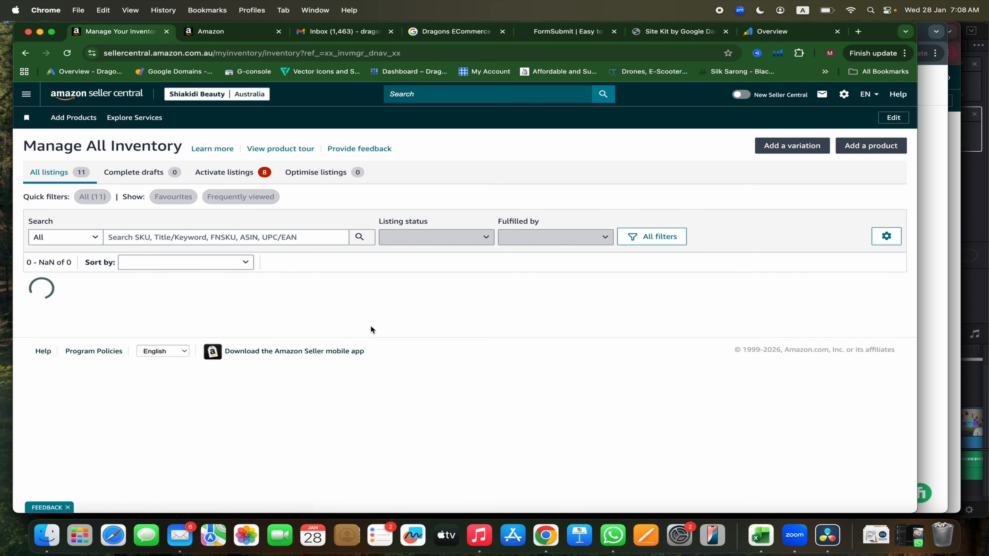
scroll(371, 327, down, 3)
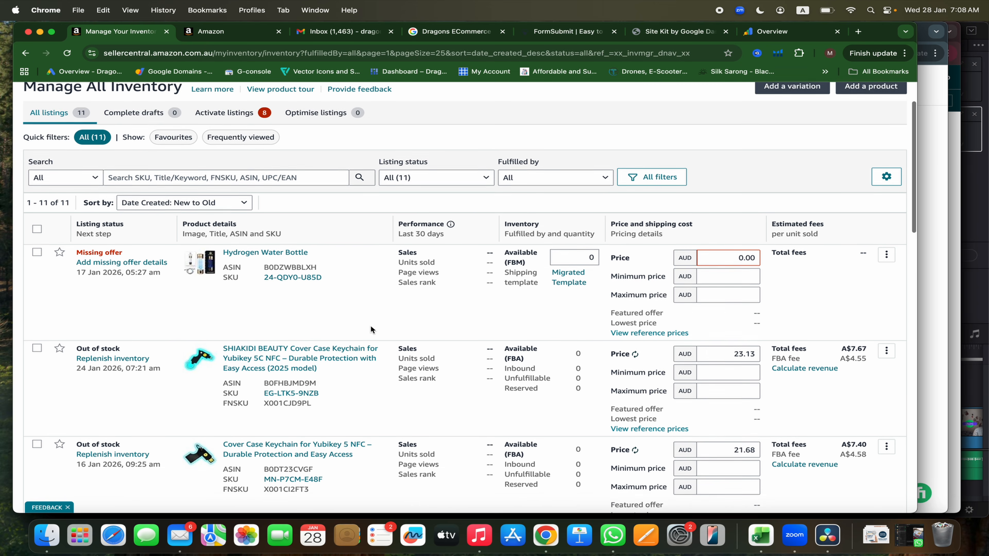
scroll(371, 329, down, 10)
scroll(370, 329, up, 10)
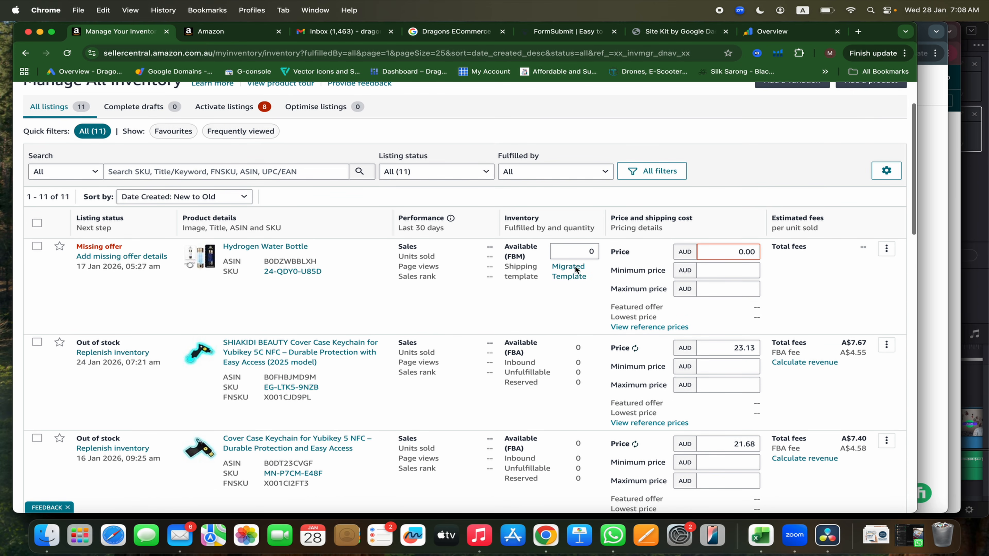
Enter 100 as the available FBM quantity of the Hydrogen Water Bottle listing.
click(588, 256)
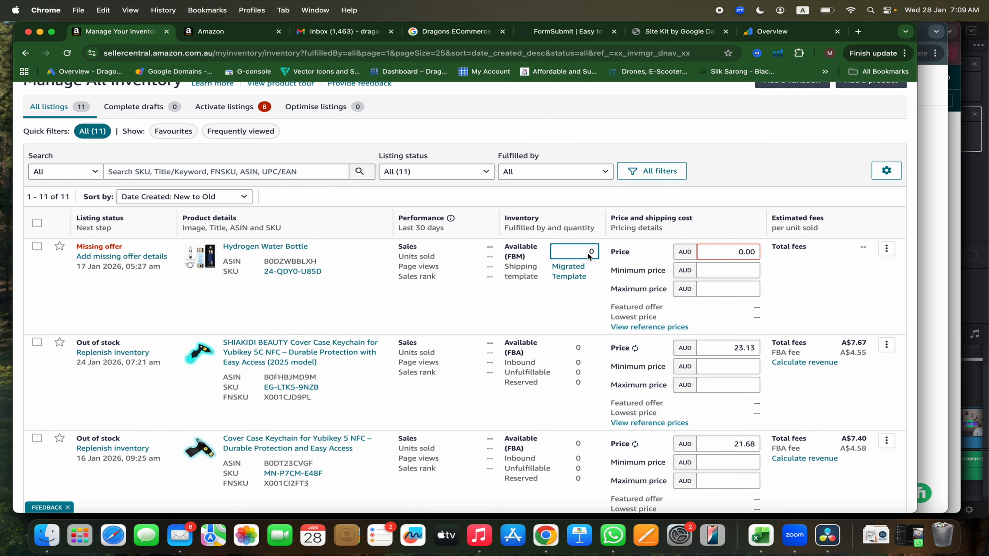
text(100)
key(BackSpace)
Open the Migrated Template shipping page from the Hydrogen Water Bottle listing, and return to the inventory list.
click(594, 271)
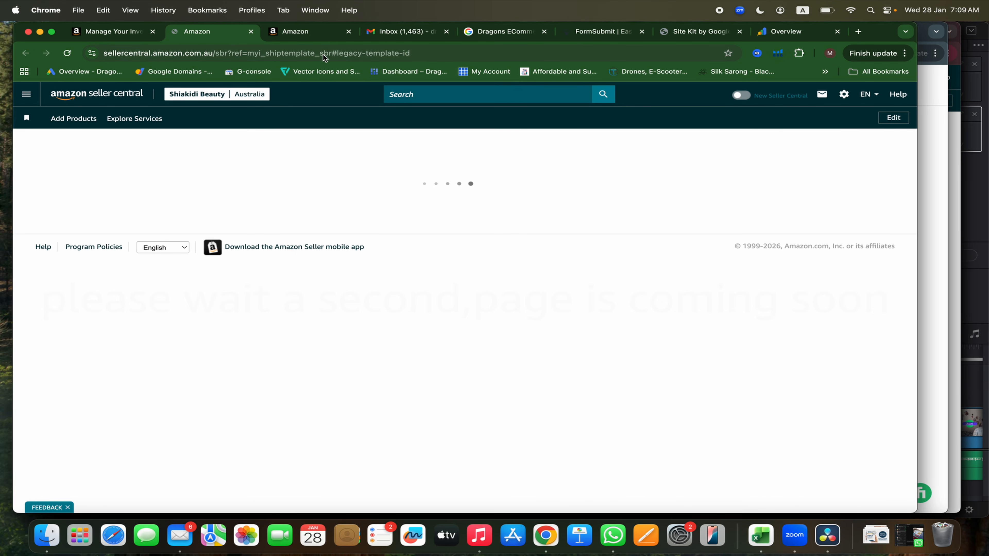
click(109, 34)
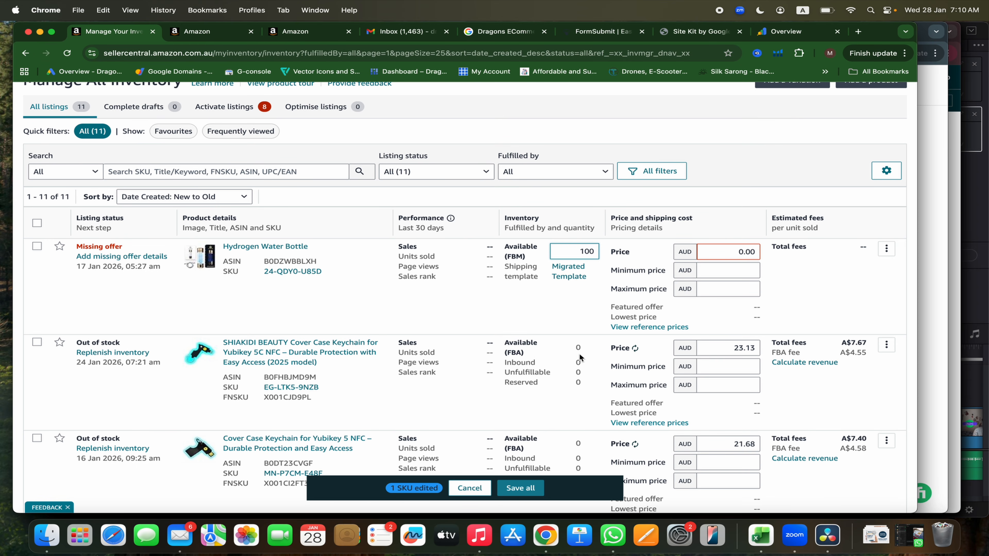
scroll(499, 288, up, 4)
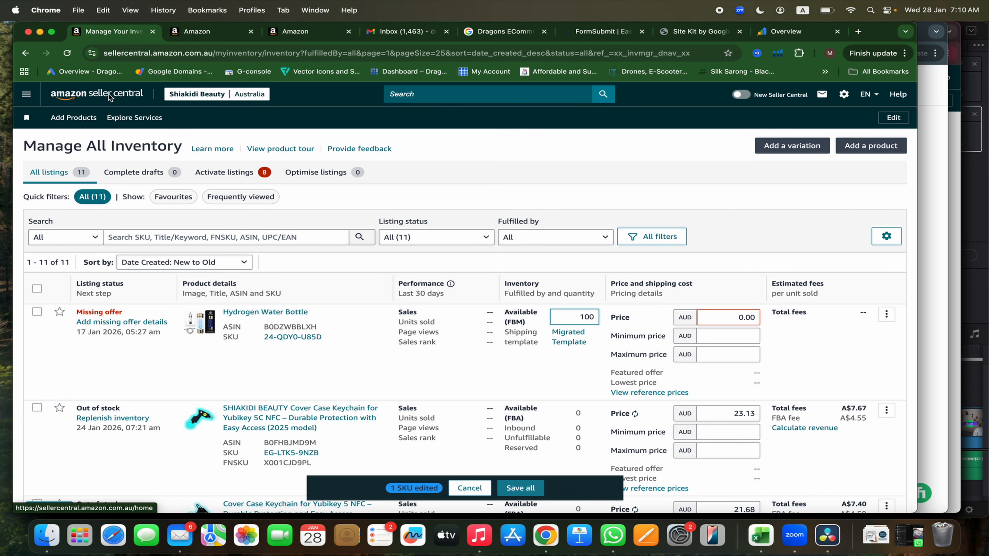
Go to the Seller Central home page and reopen Manage All Inventory without saving the quantity edit.
click(92, 98)
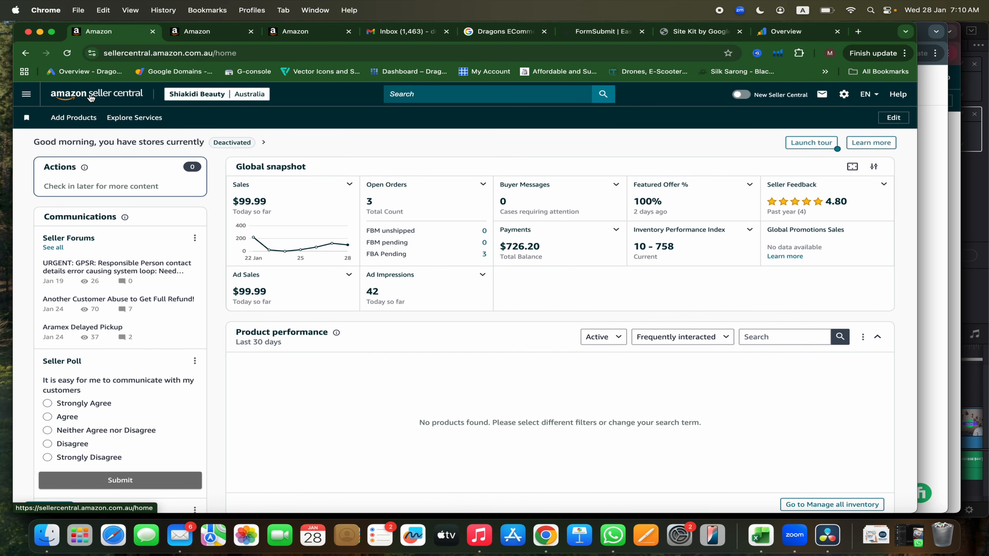
click(27, 95)
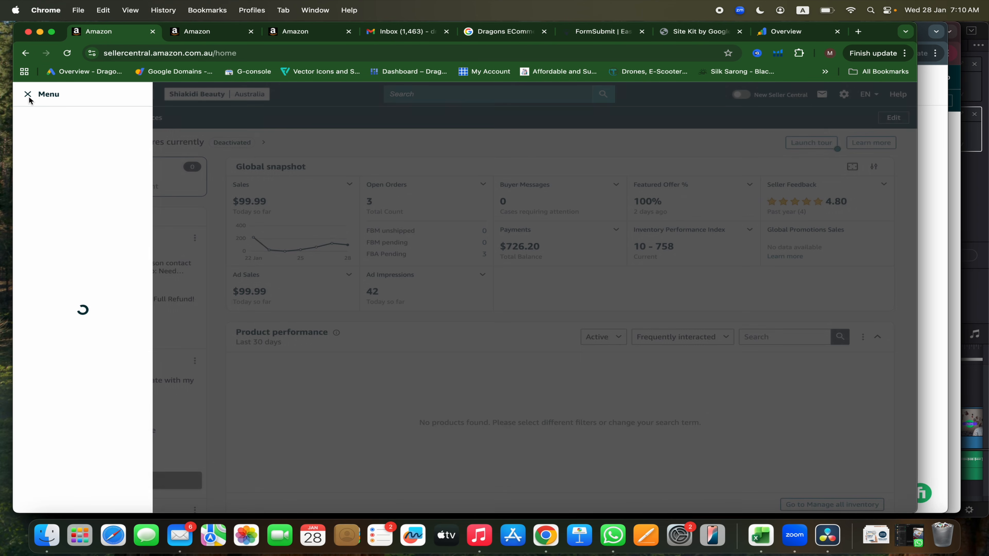
mouse_move(68, 145)
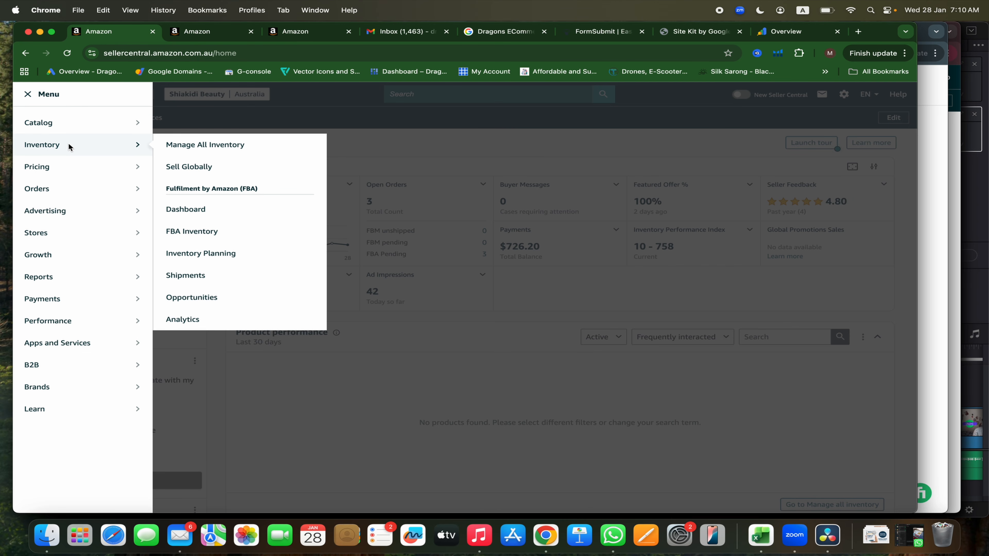
click(195, 145)
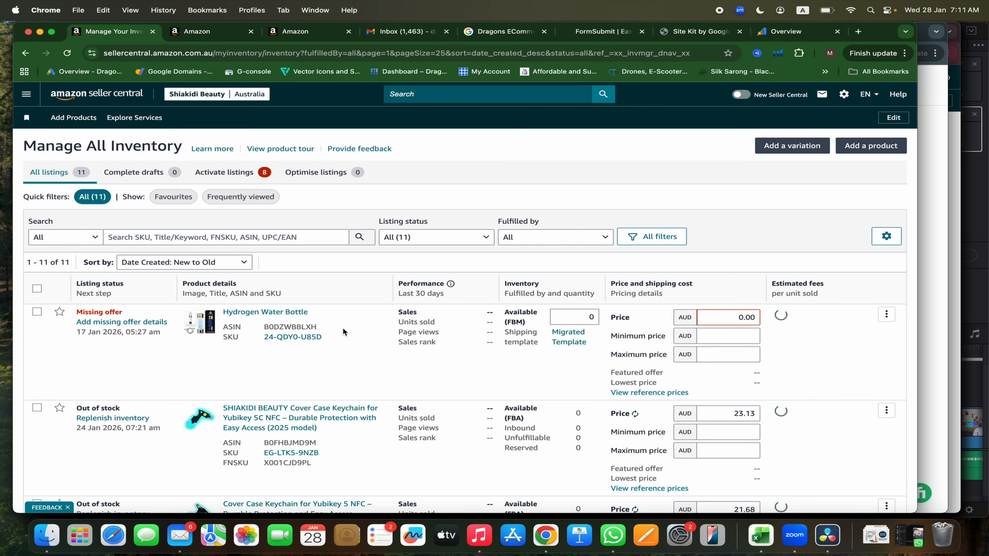
Open the item label printing page for the SHIAKIDI BEAUTY Yubikey 5C NFC cover case listing.
scroll(342, 327, down, 1)
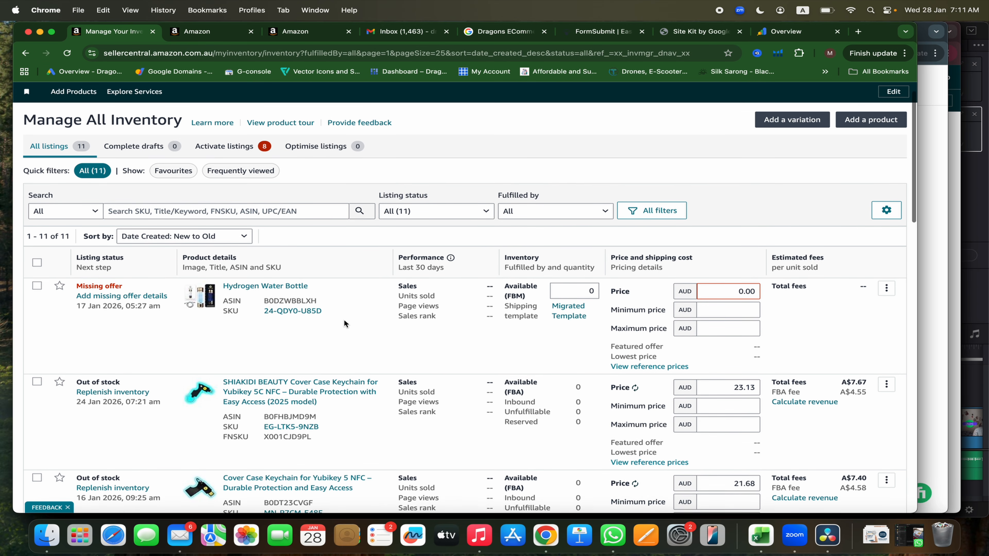
scroll(343, 320, down, 2)
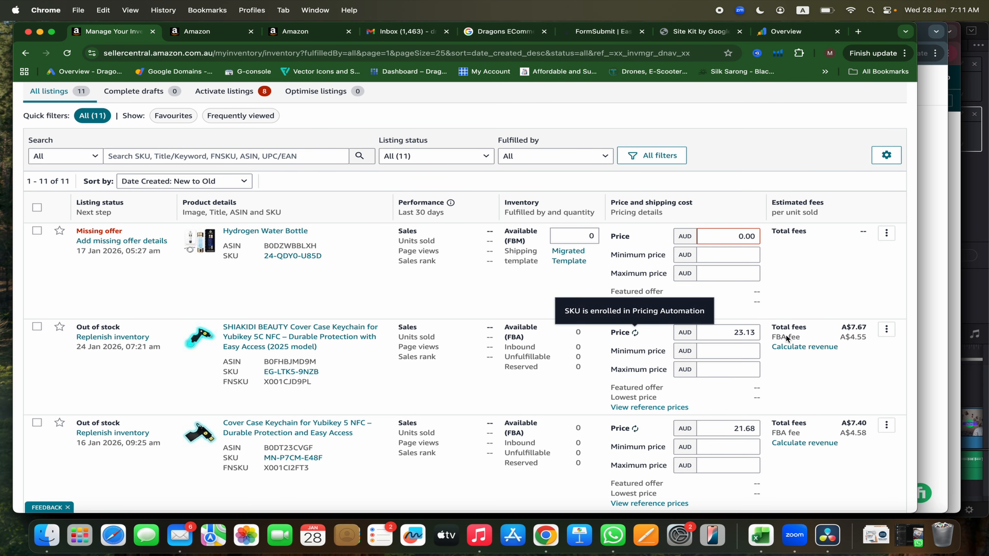
click(887, 330)
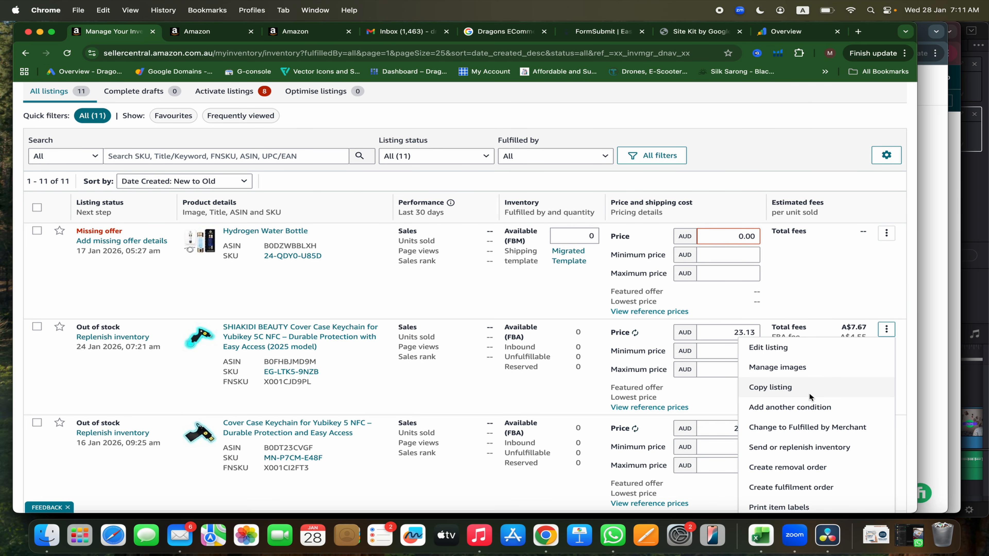
scroll(809, 392, down, 3)
scroll(809, 393, down, 2)
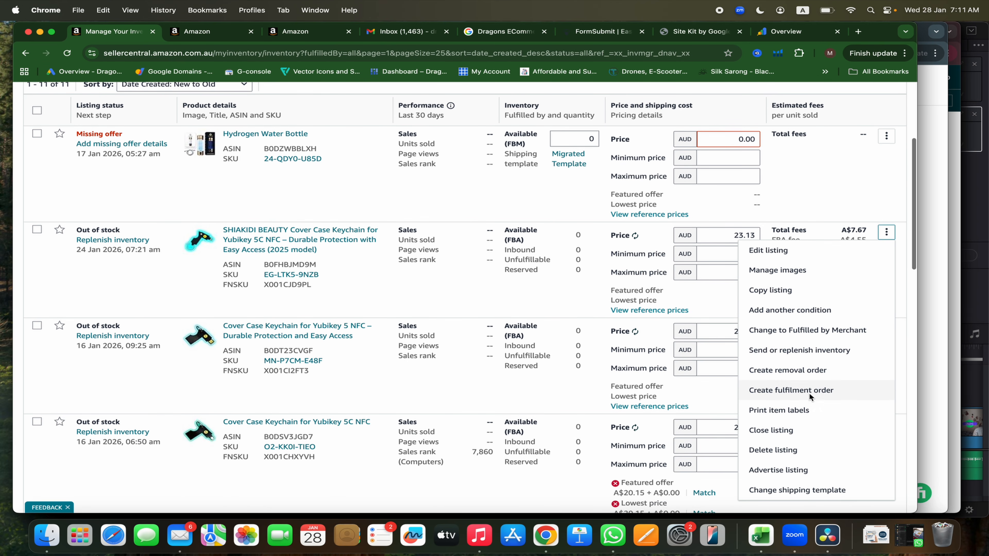
click(793, 415)
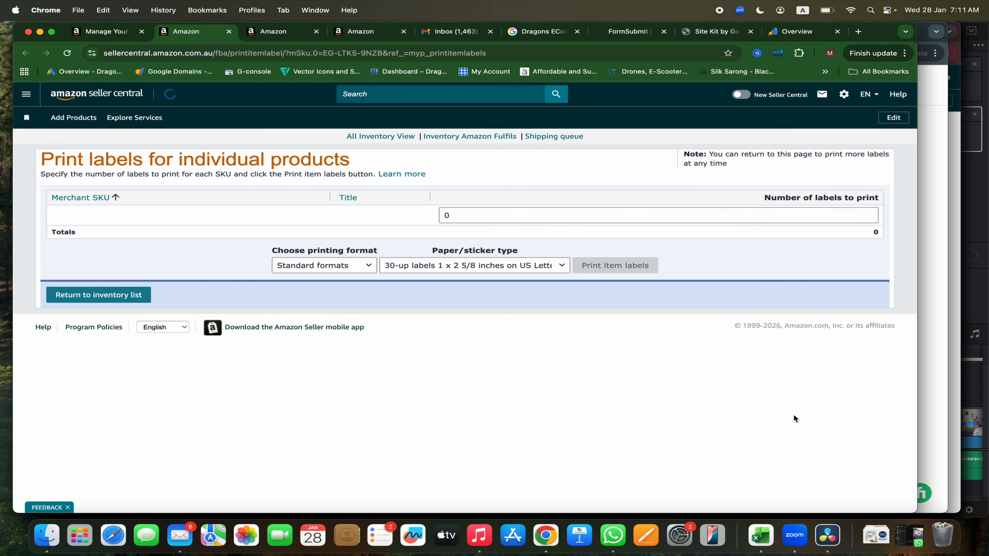
Set the number of labels to 25, print the item labels to a PDF and acknowledge the barcode reminder.
click(781, 216)
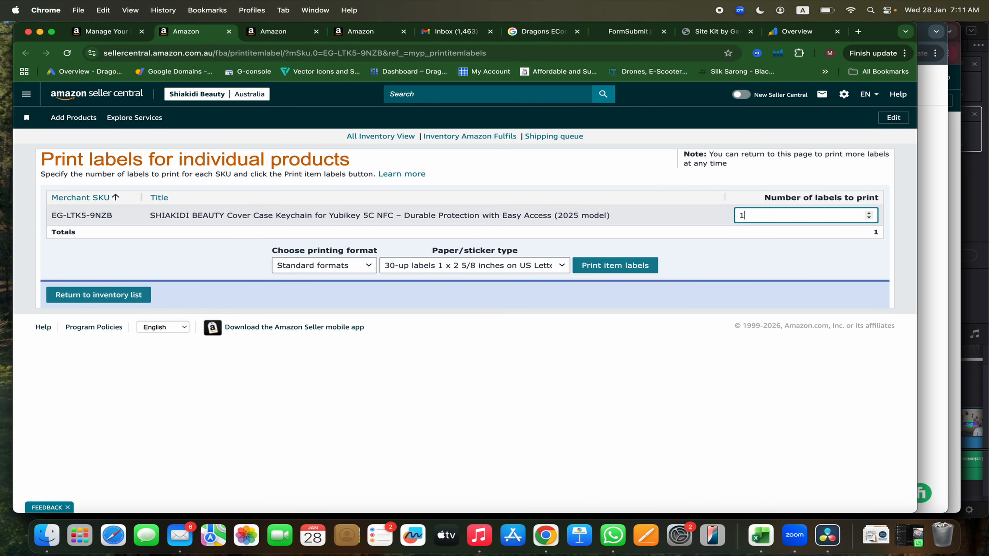
key(BackSpace)
text(25)
click(645, 272)
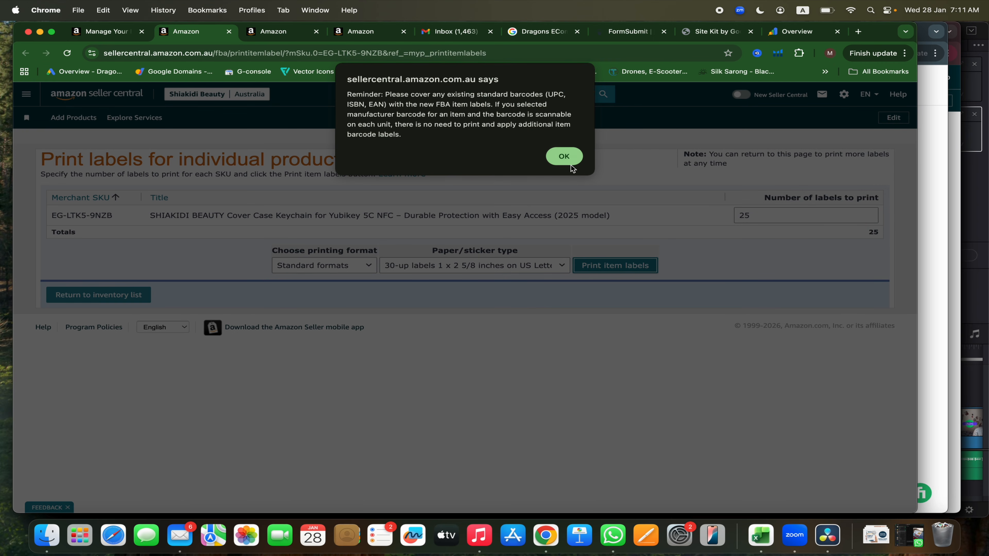
click(563, 163)
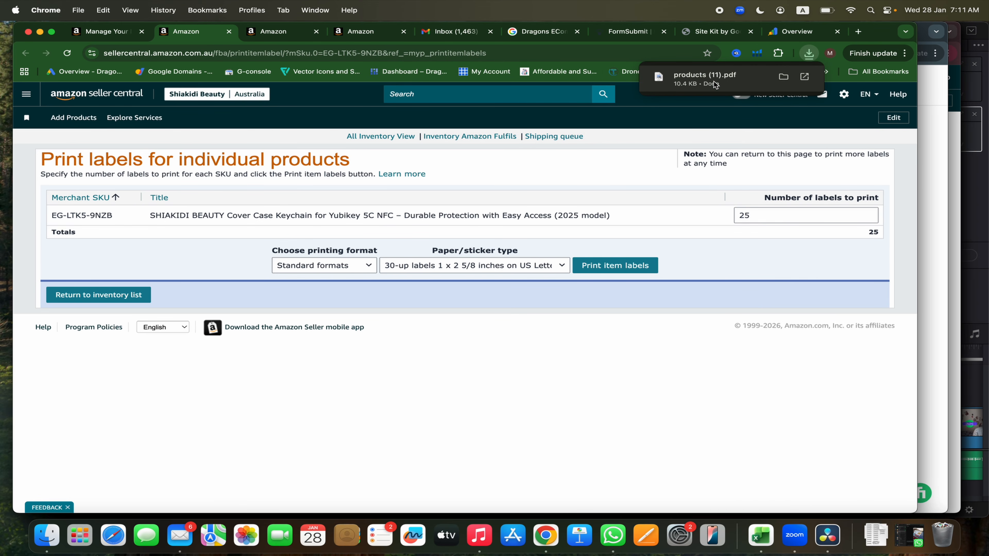
Open the downloaded label PDF and review the whole sheet of barcode labels.
click(704, 78)
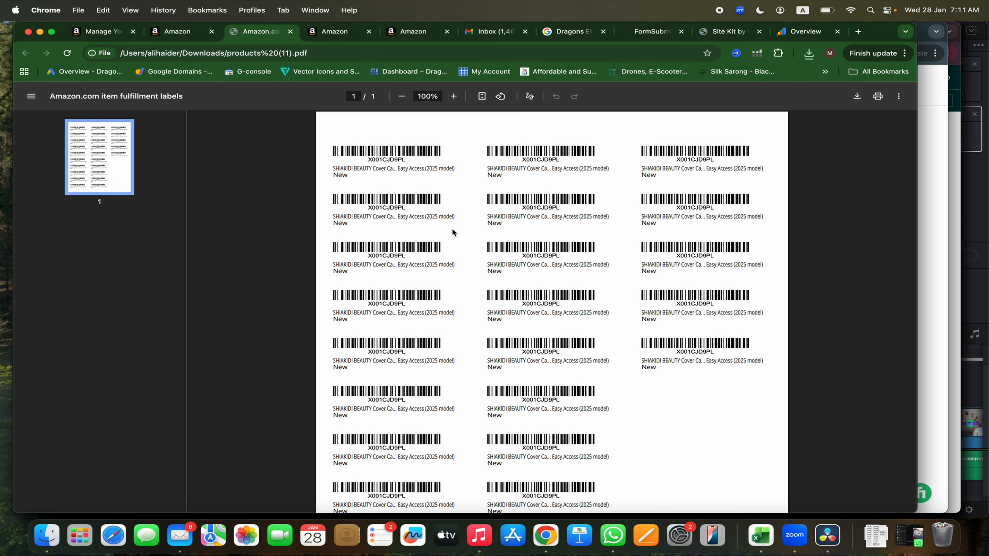
scroll(452, 229, down, 3)
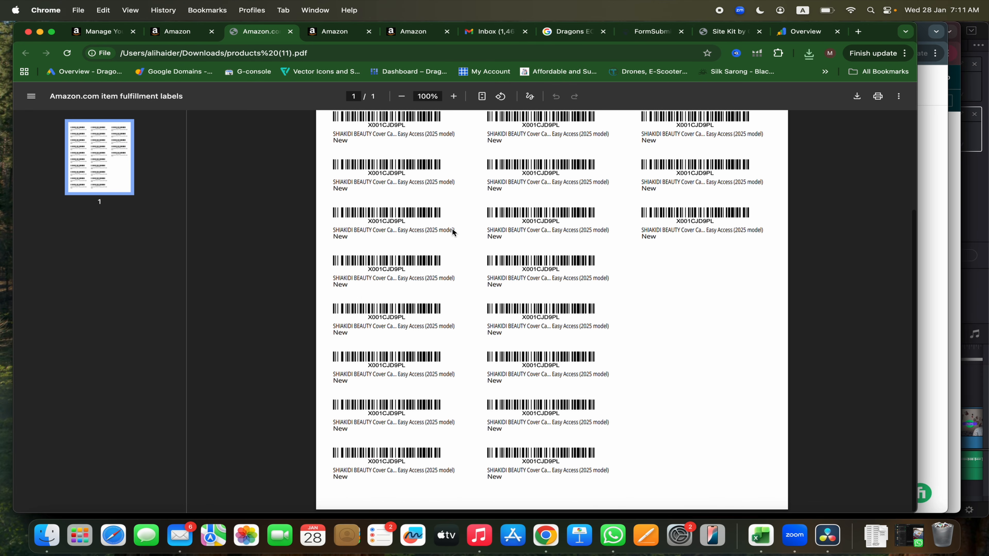
scroll(452, 228, up, 3)
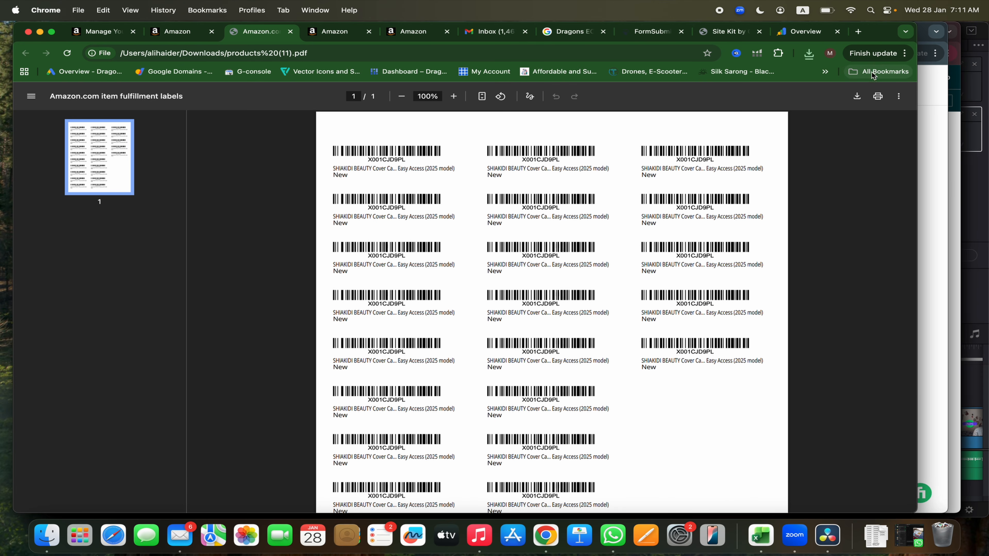
Search Google in a new browser tab for "product images with barcode".
click(859, 32)
text(p)
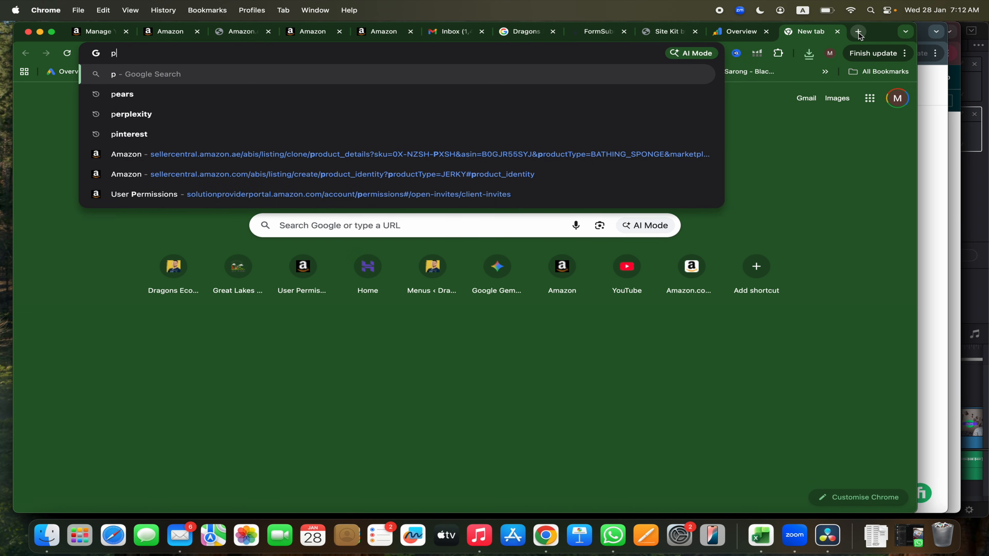
text(roduct)
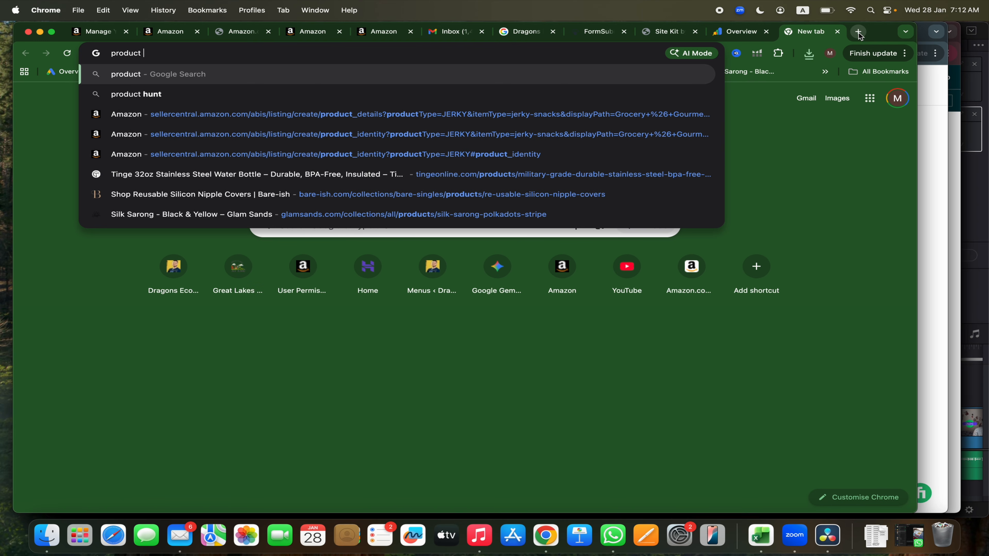
text(images wit)
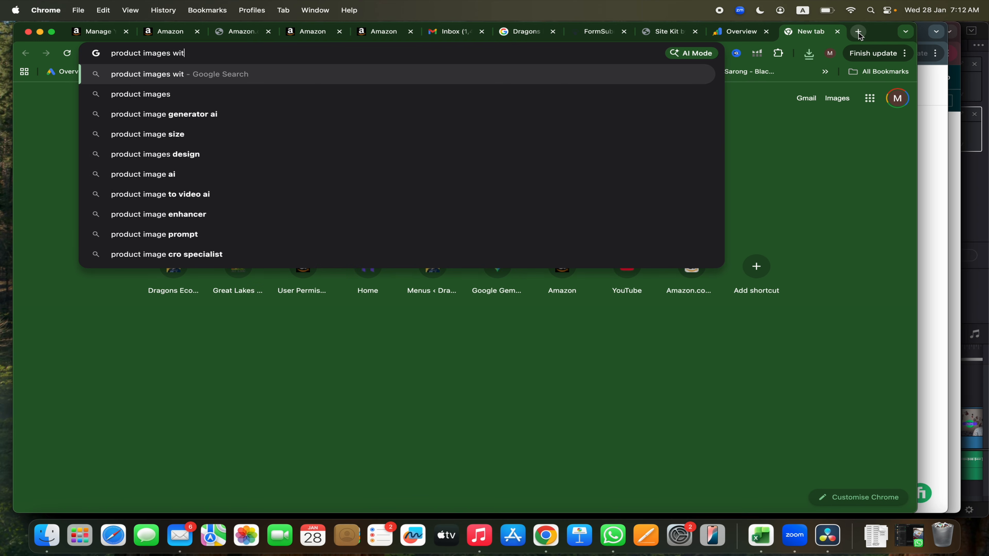
text(h barcode)
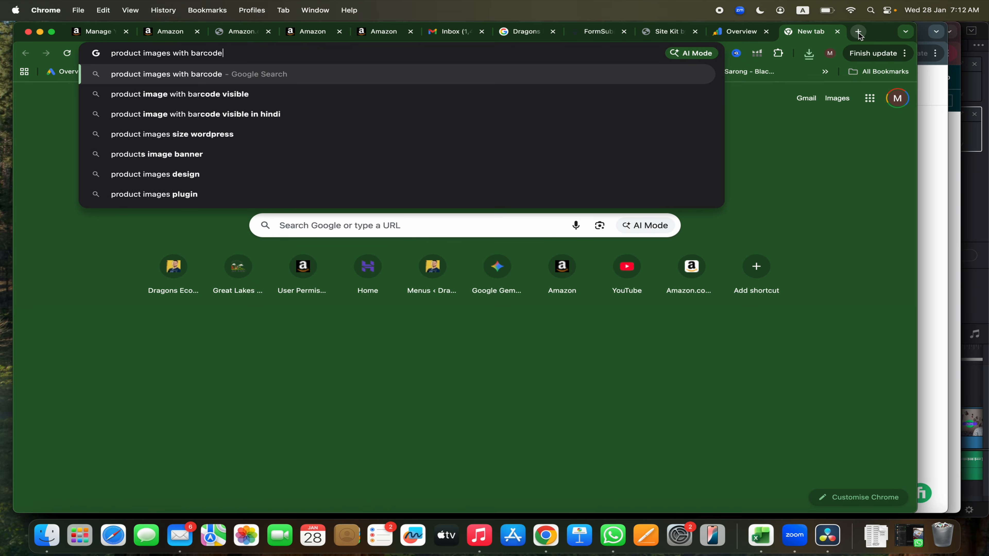
key(Return)
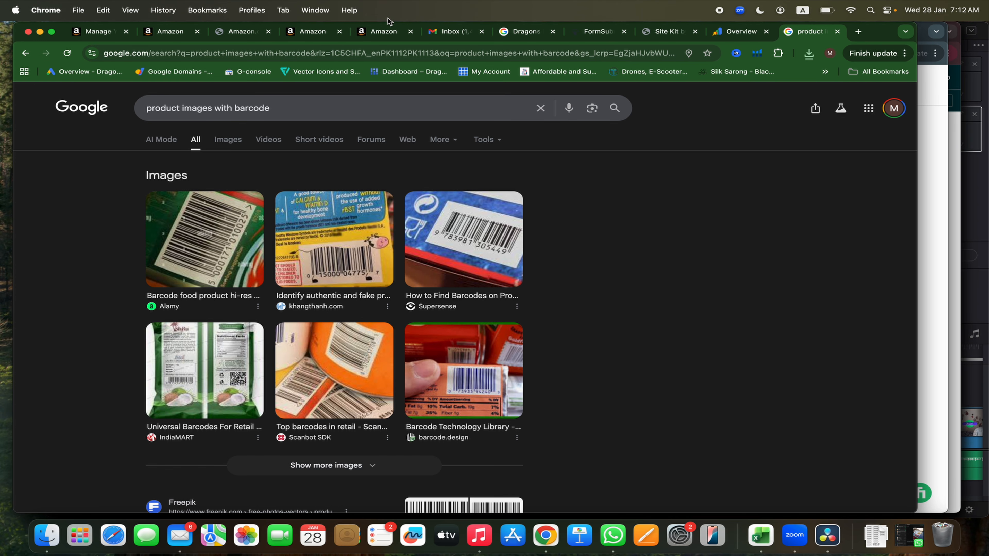
Return to the Seller Central label printing page and open Manage All Inventory from there.
click(160, 32)
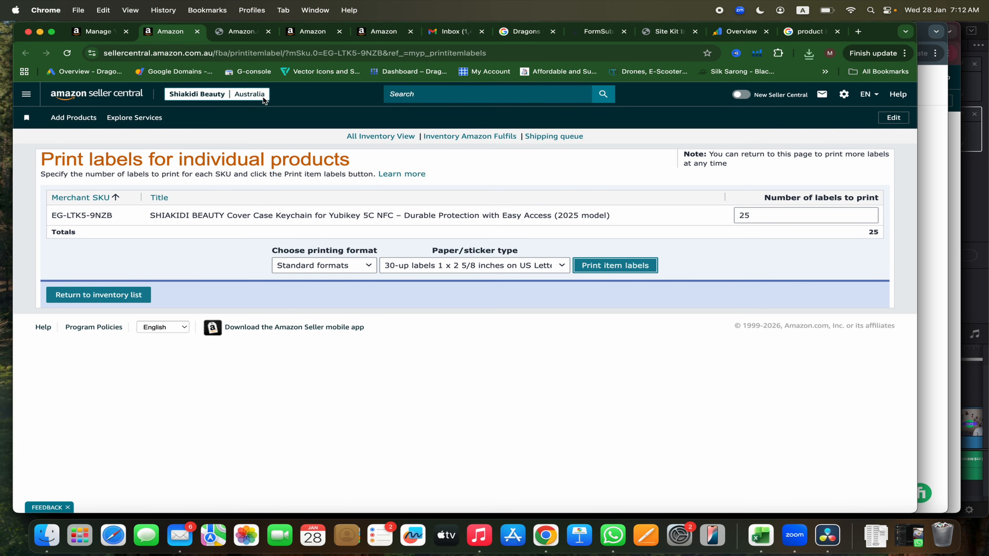
click(27, 94)
mouse_move(57, 144)
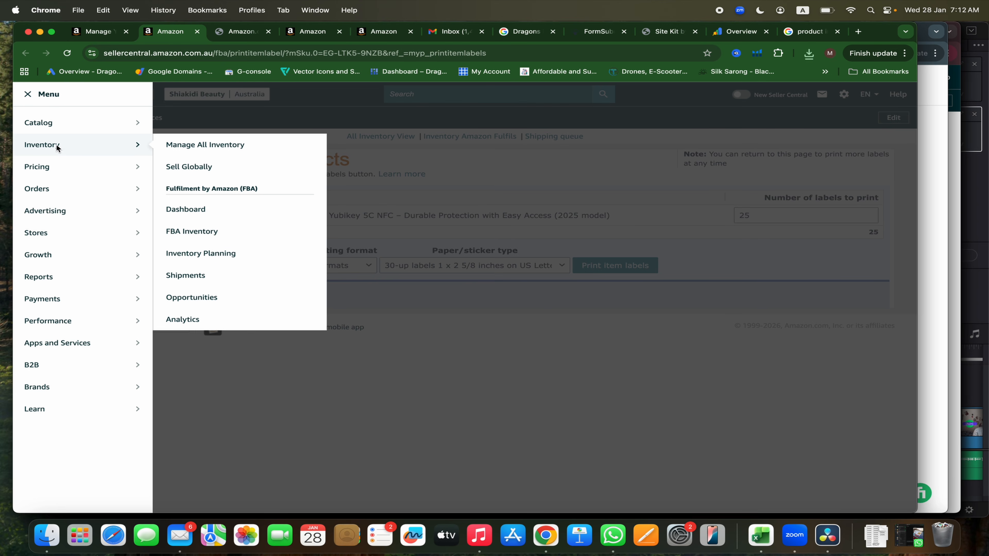
click(197, 143)
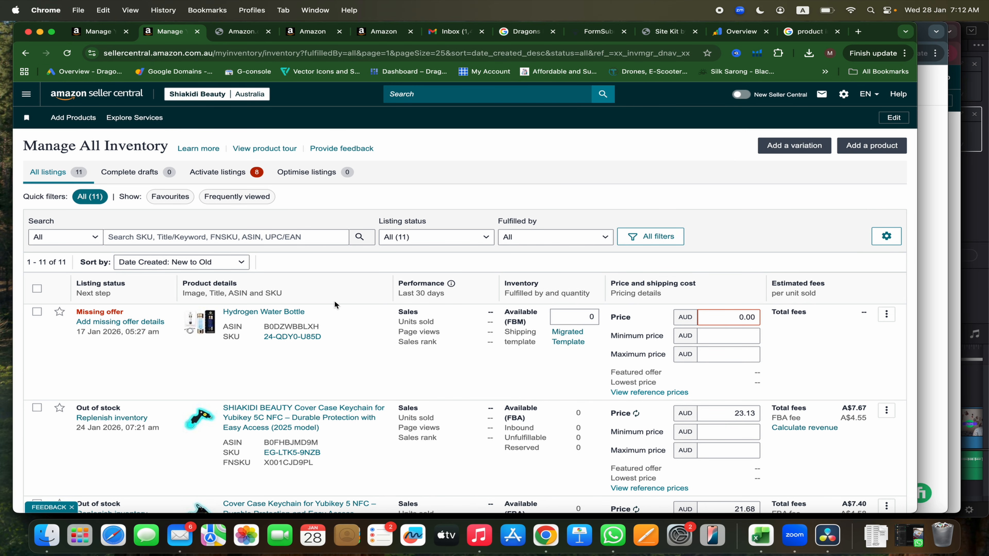
Start sending or replenishing inventory for the SHIAKIDI BEAUTY Yubikey 5C NFC cover case listing.
scroll(335, 301, down, 2)
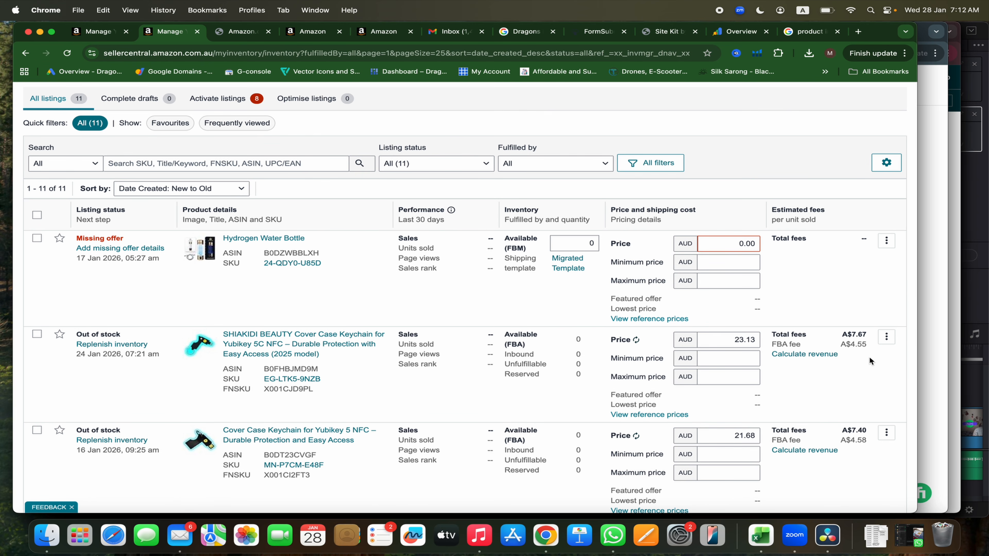
click(882, 338)
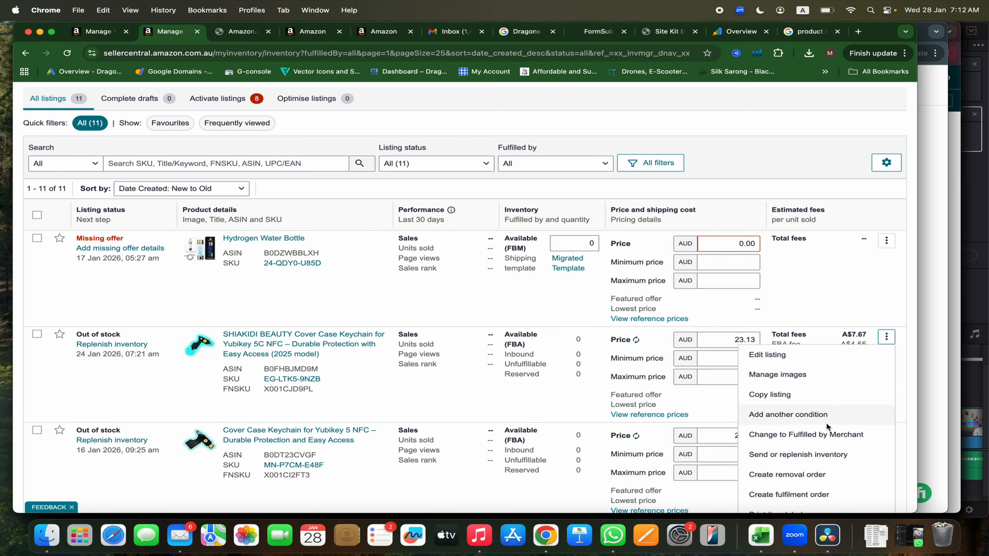
scroll(825, 422, down, 1)
scroll(826, 422, down, 2)
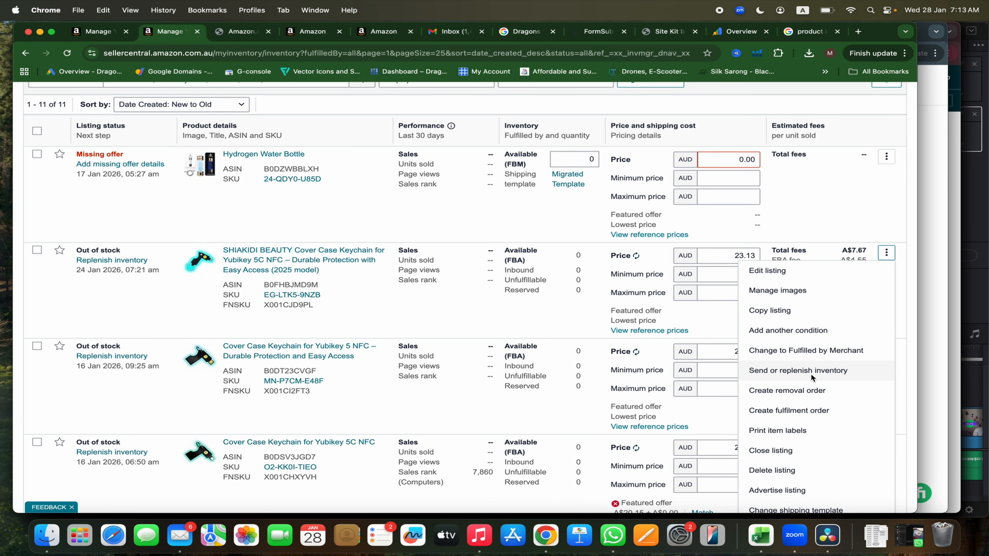
click(795, 373)
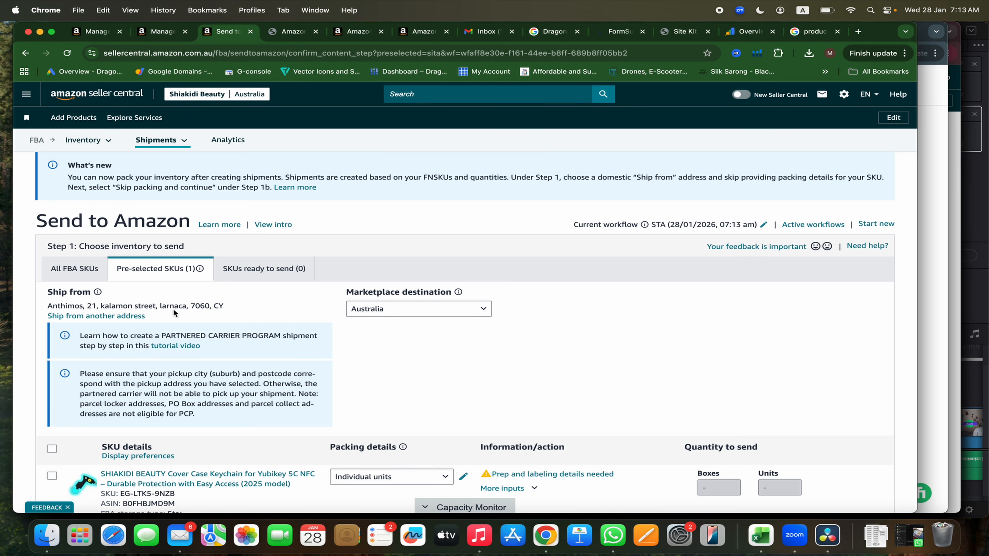
Open the missing prep details for the Yubikey cover case and set its prep category to No prep needed.
scroll(174, 312, down, 1)
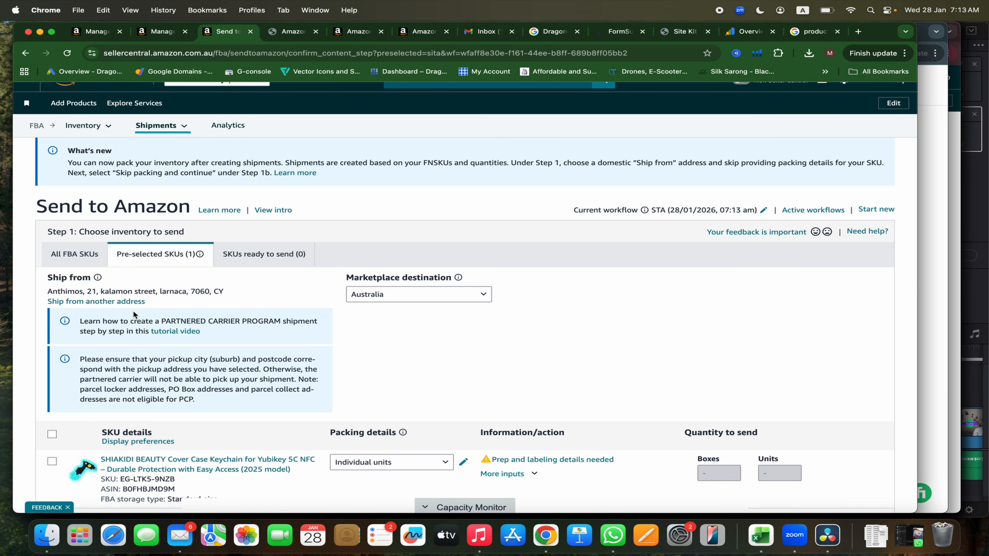
click(541, 460)
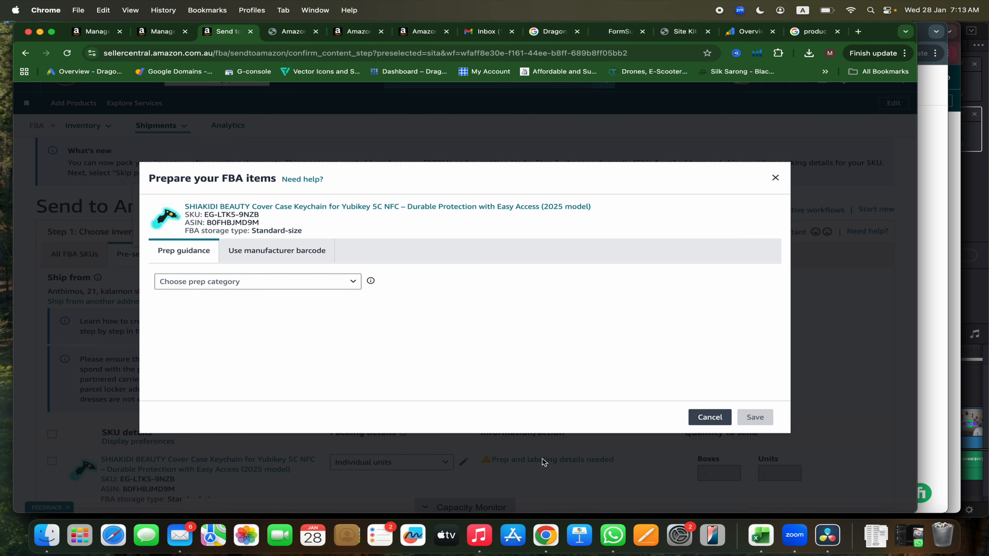
click(289, 286)
scroll(252, 385, down, 2)
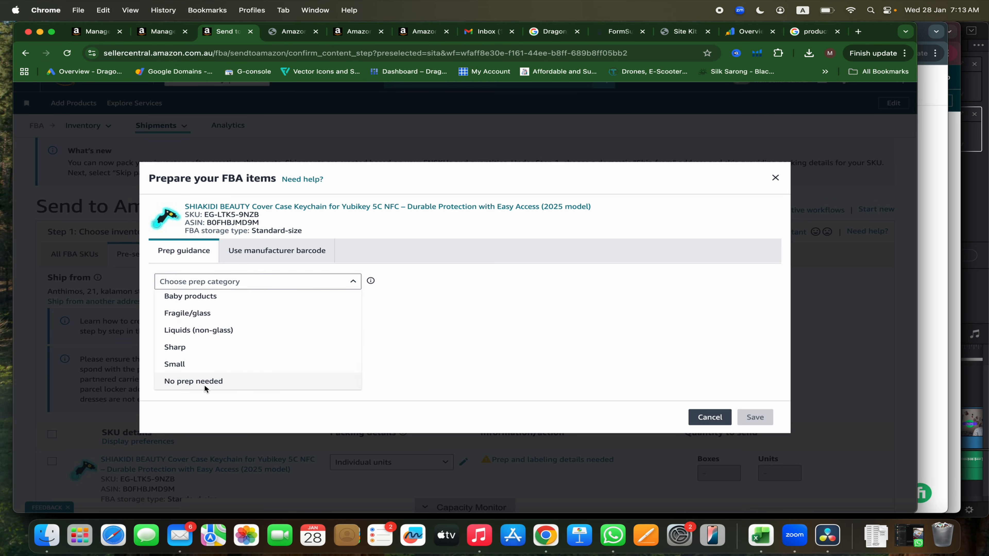
click(224, 384)
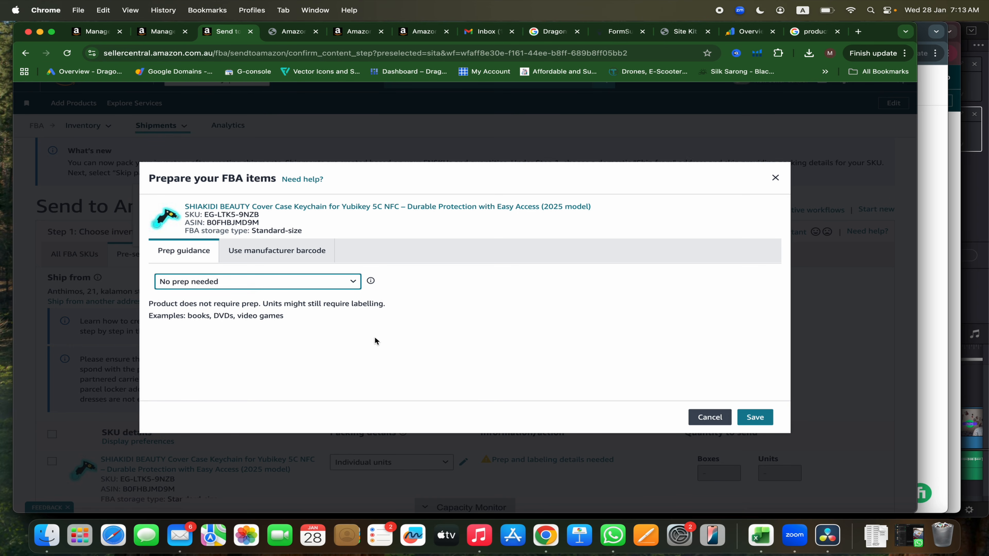
Review the other prep categories, keep No prep needed, and save the prep details and the packing details with units labelled by seller.
click(323, 284)
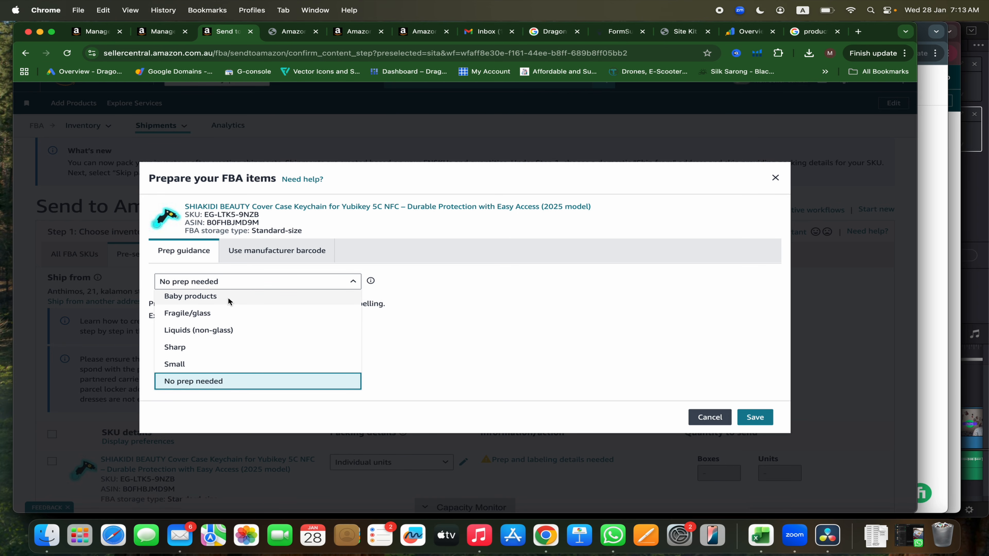
scroll(228, 297, up, 2)
scroll(228, 297, down, 2)
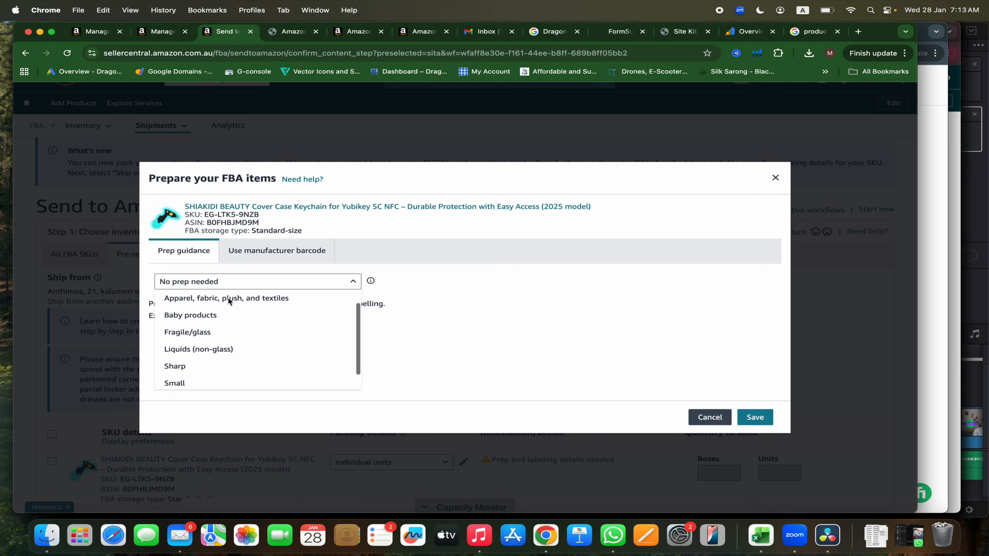
click(219, 380)
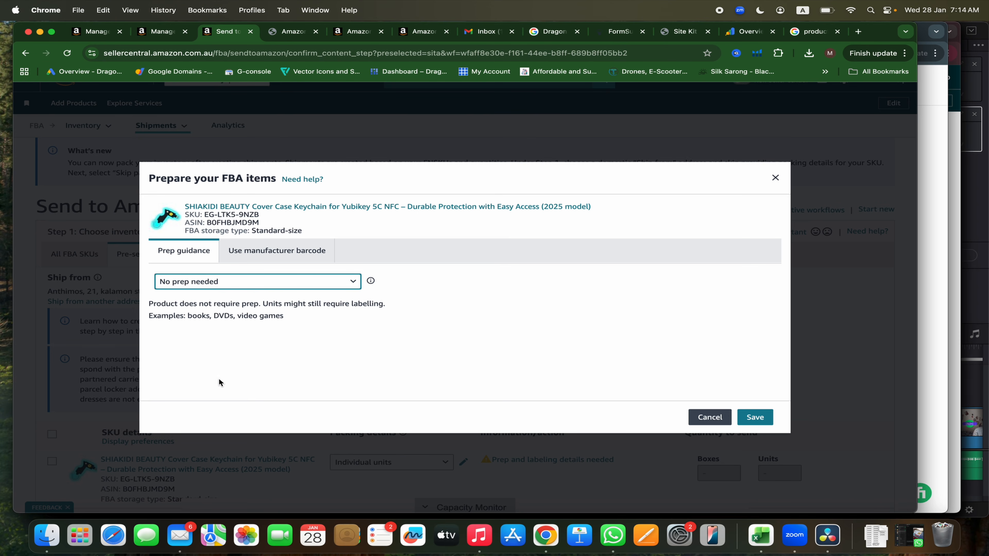
click(761, 419)
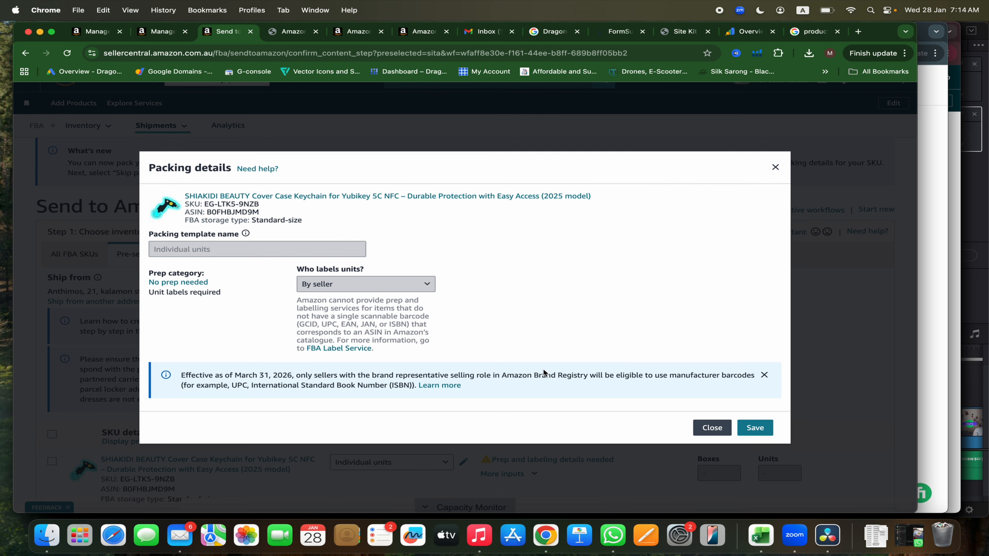
click(754, 427)
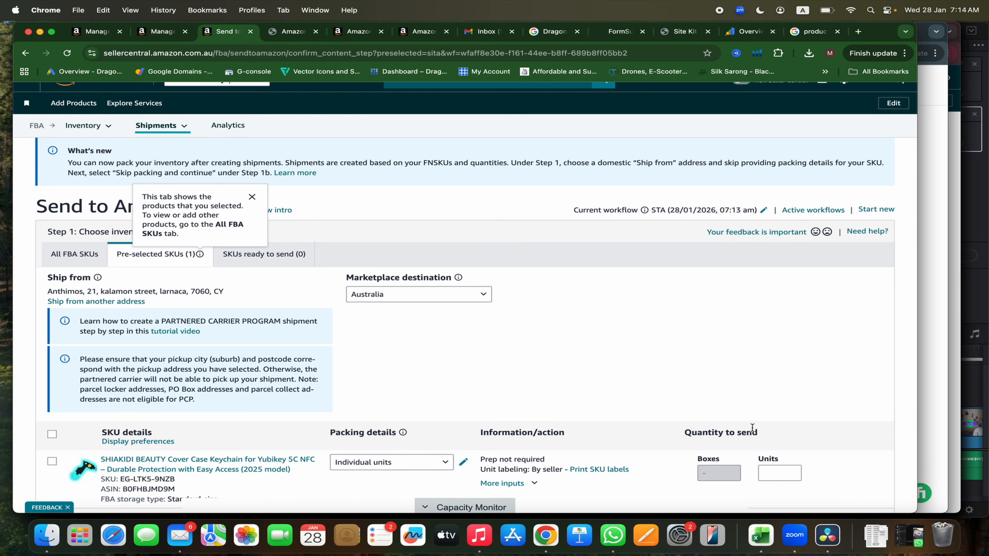
Set the quantity to send for the Yubikey cover case to 25 units and mark it ready to pack.
scroll(752, 428, down, 5)
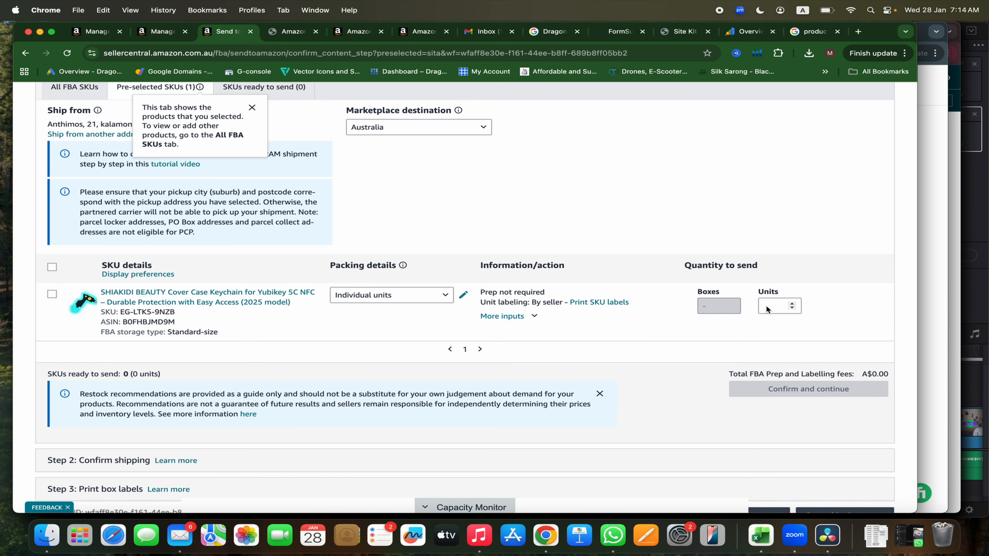
click(766, 306)
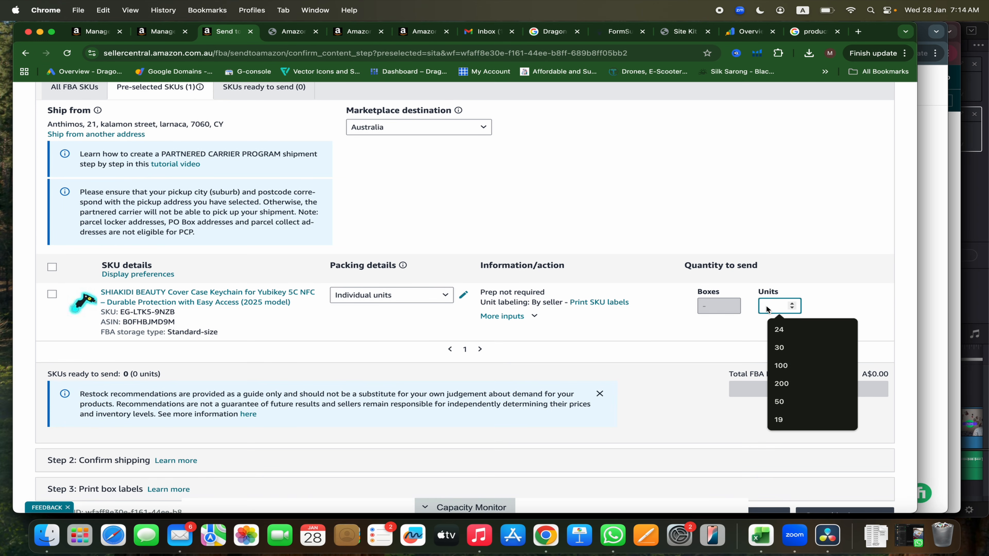
text(25)
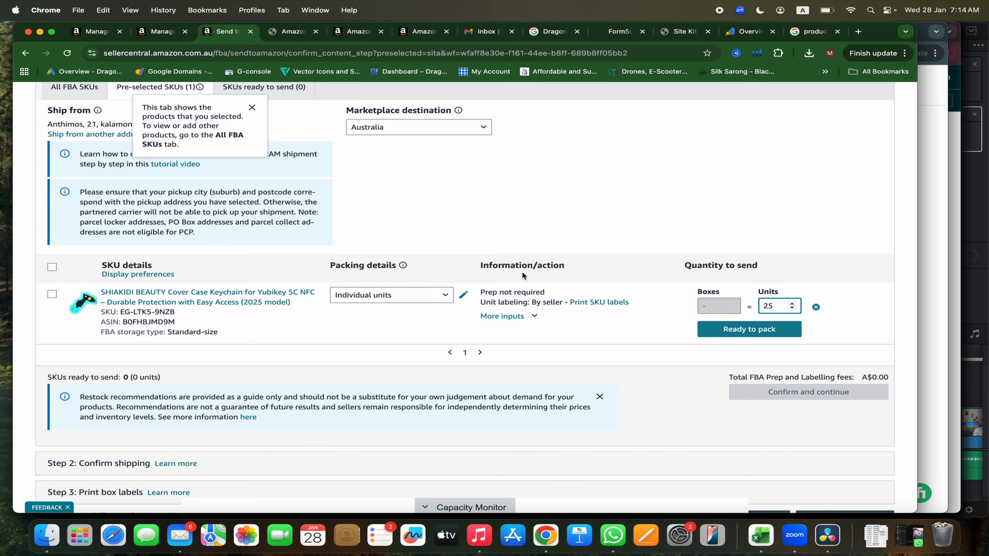
click(745, 331)
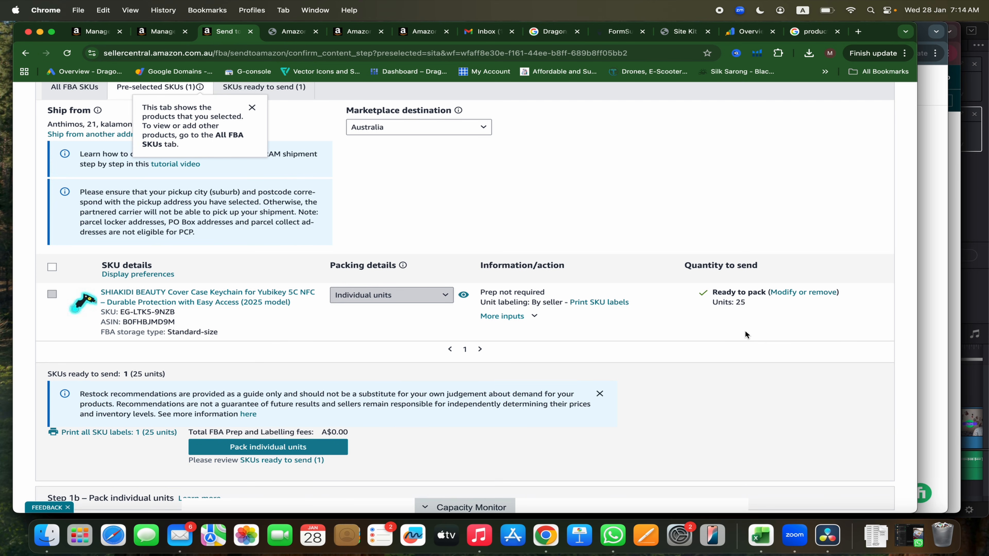
Proceed to packing the individual units and confirm that everything in pack group 1 will fit into one box.
scroll(745, 331, up, 5)
scroll(745, 332, down, 8)
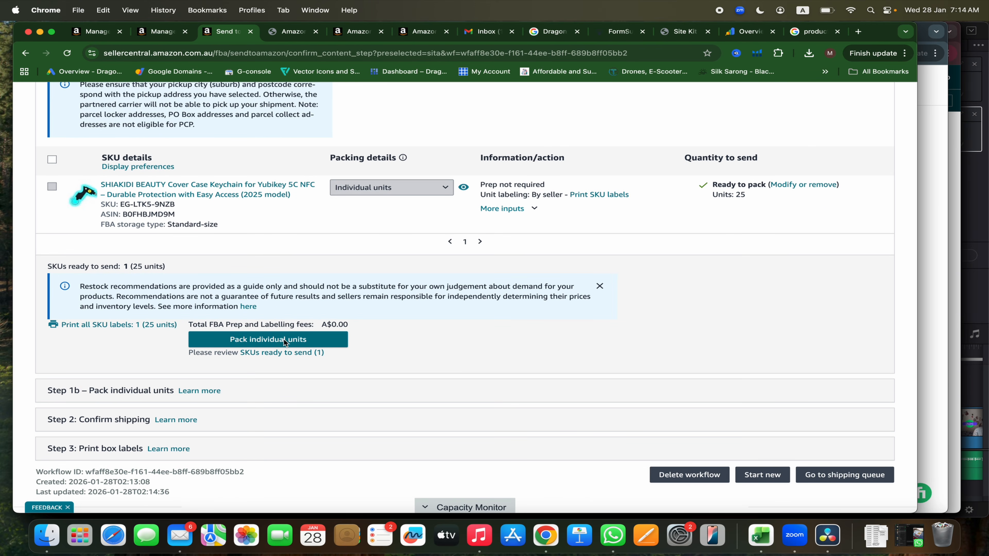
click(258, 340)
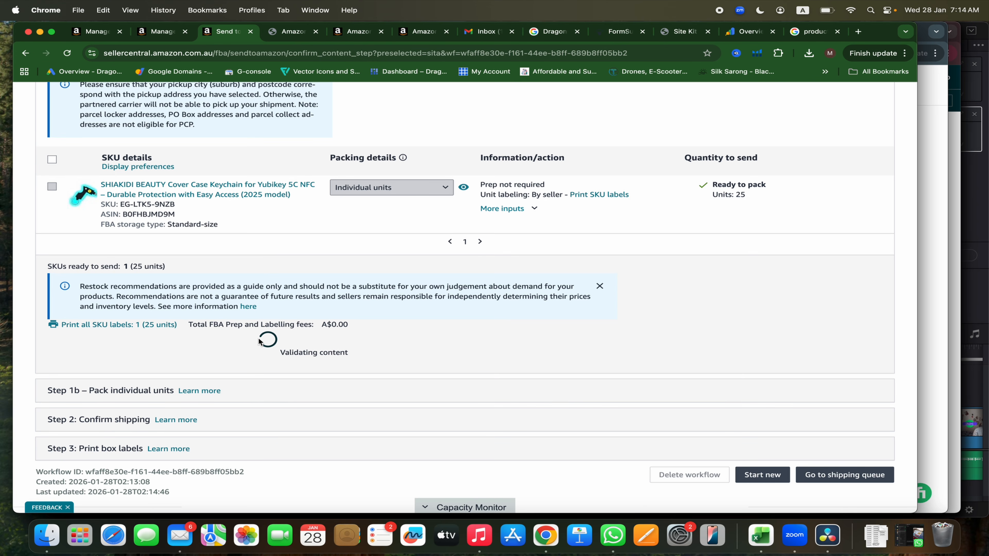
scroll(259, 339, down, 3)
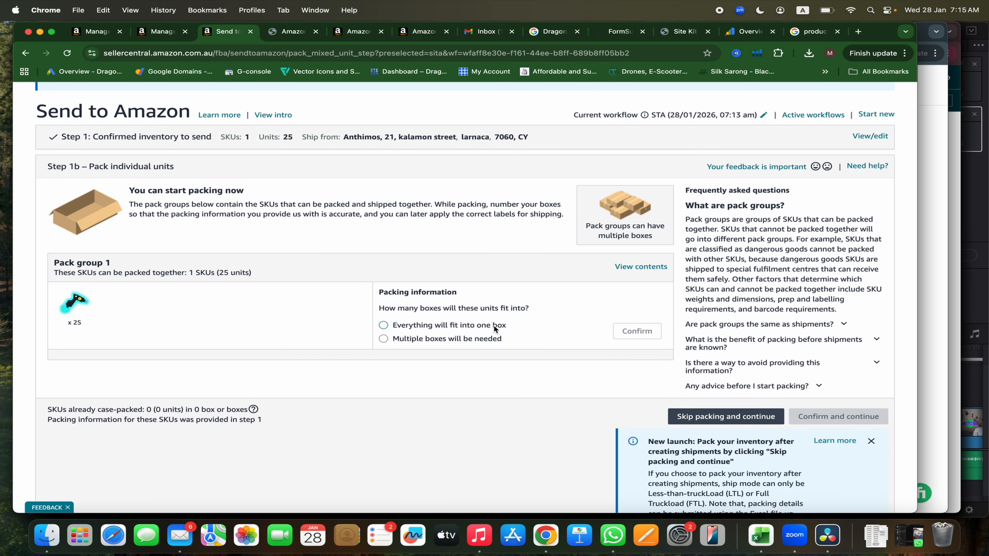
click(407, 327)
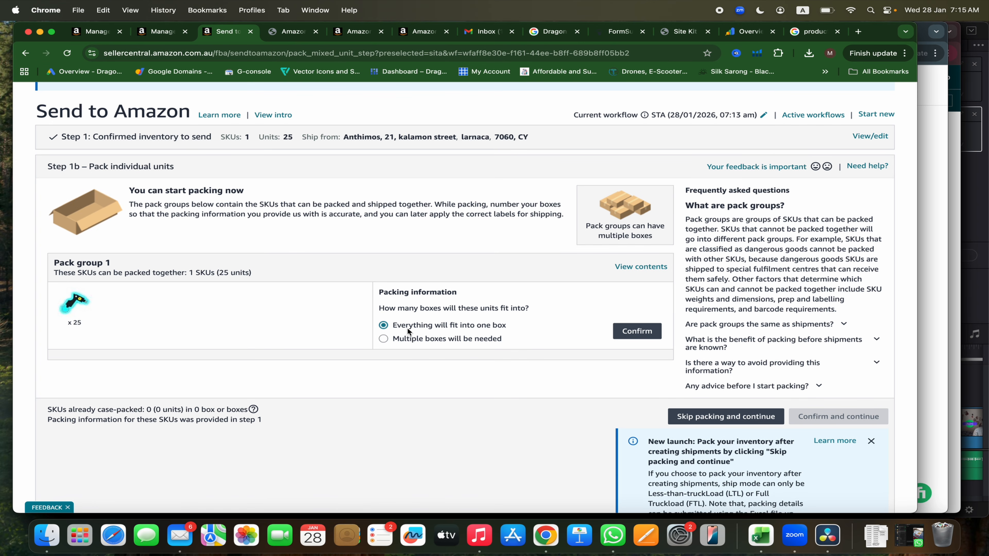
click(641, 335)
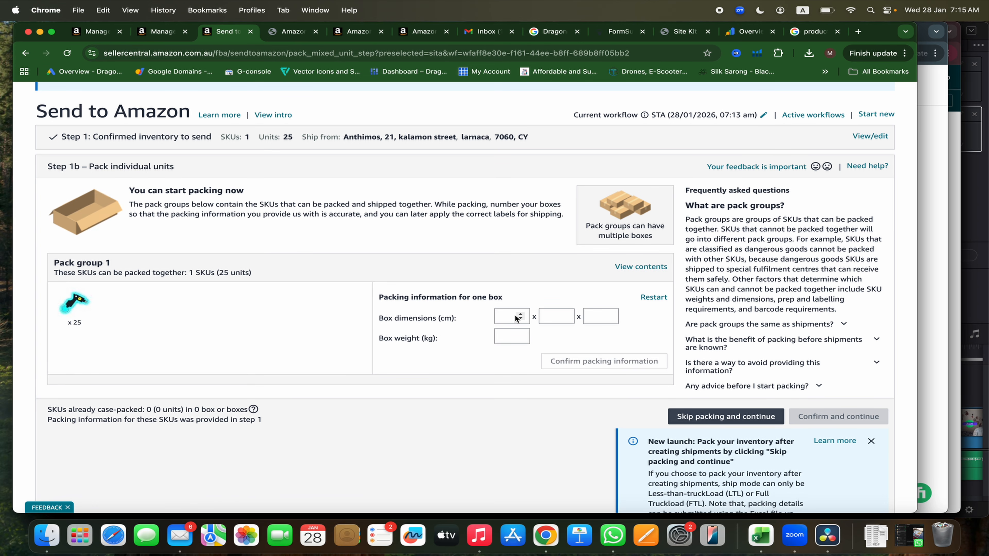
click(501, 318)
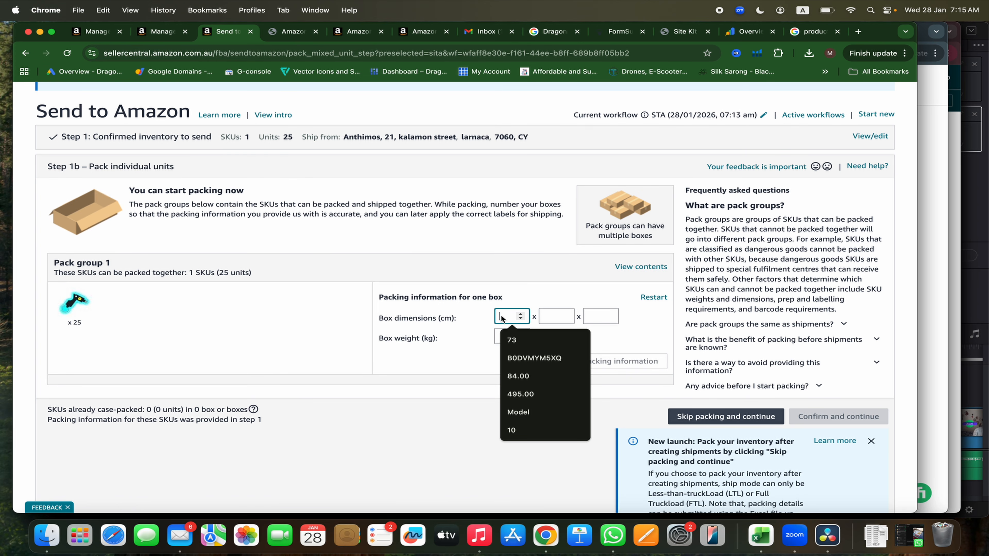
Search Google in a new browser tab for "cartons", and search again for "cartoons".
click(859, 31)
text(car)
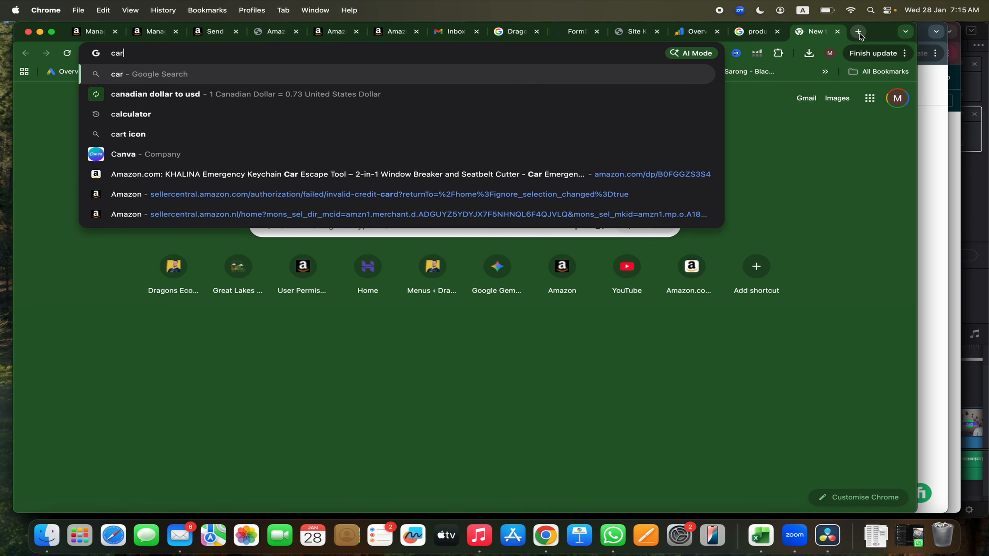
text(to)
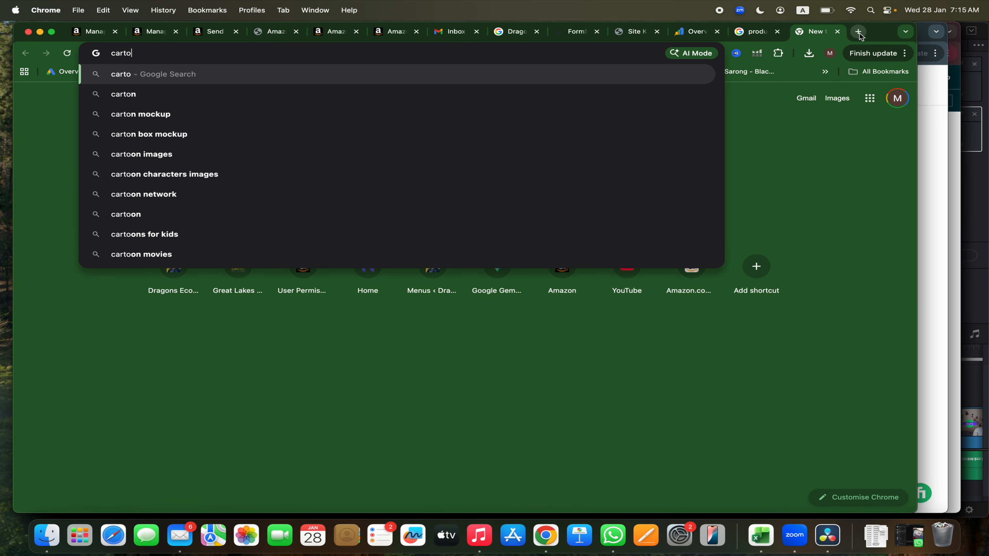
text(ns)
key(Return)
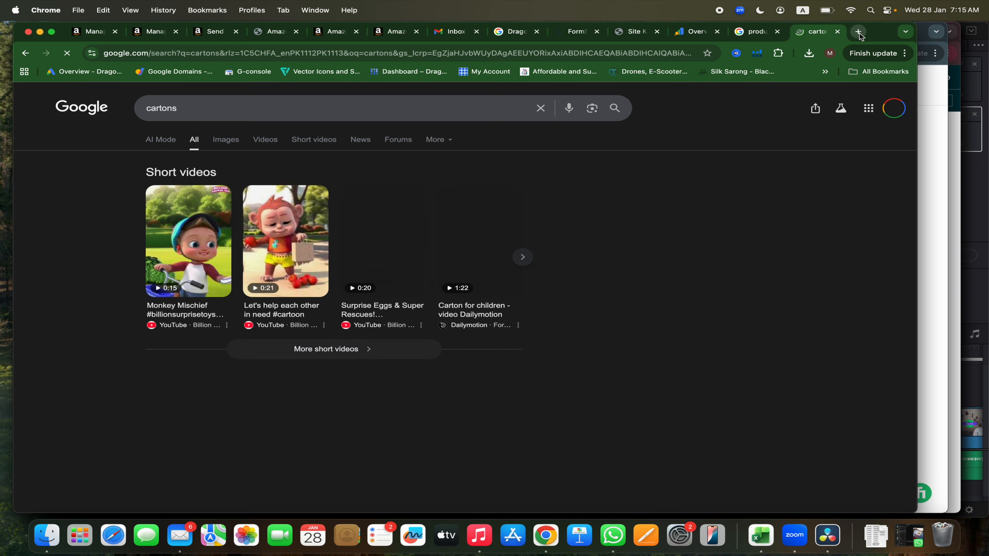
click(170, 112)
text(o)
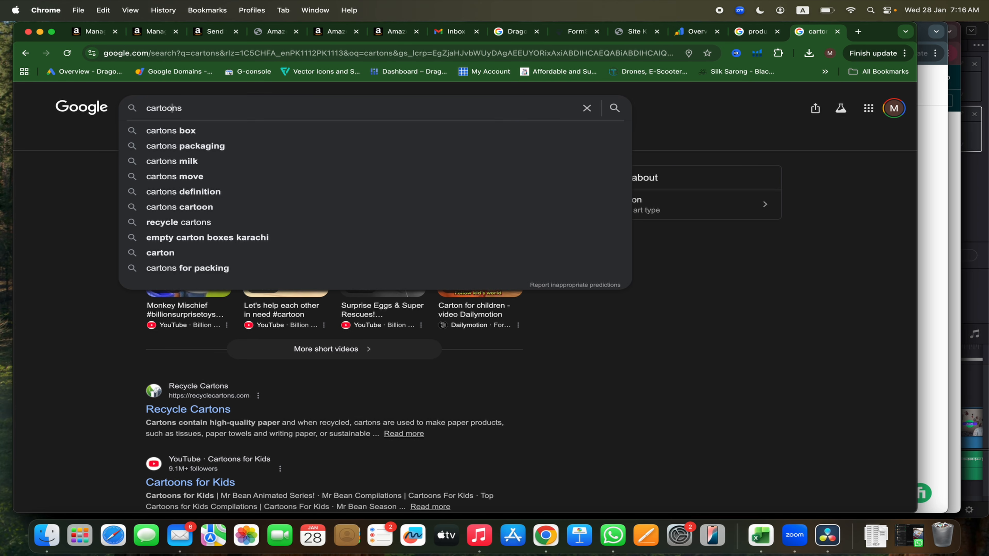
key(Return)
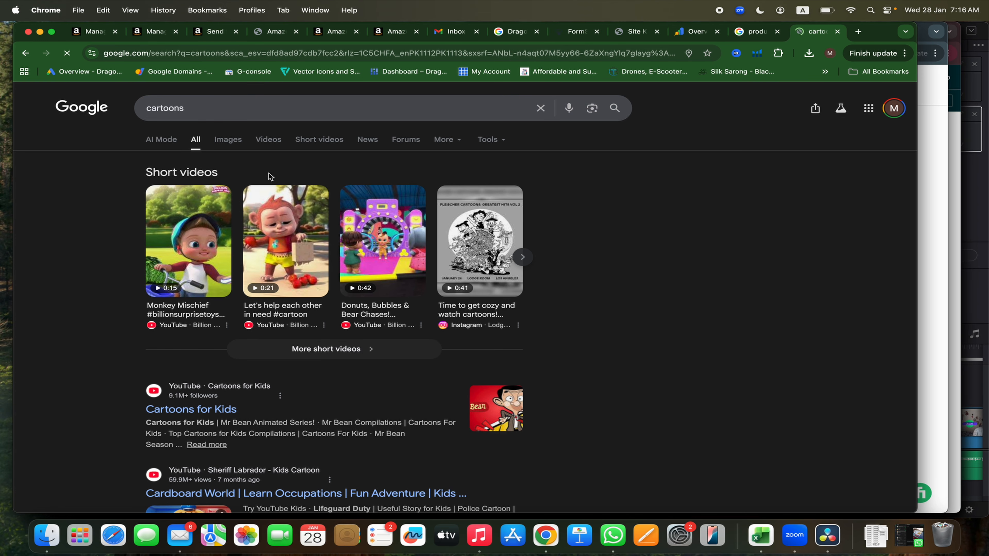
Search Google for "cartoons for packaging" and look over the image results of packing boxes.
click(218, 109)
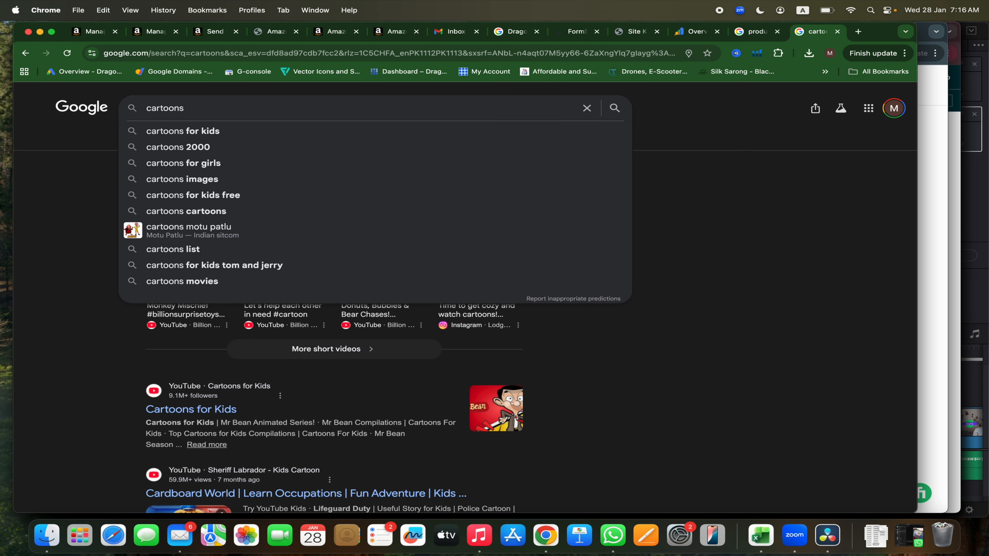
text(for)
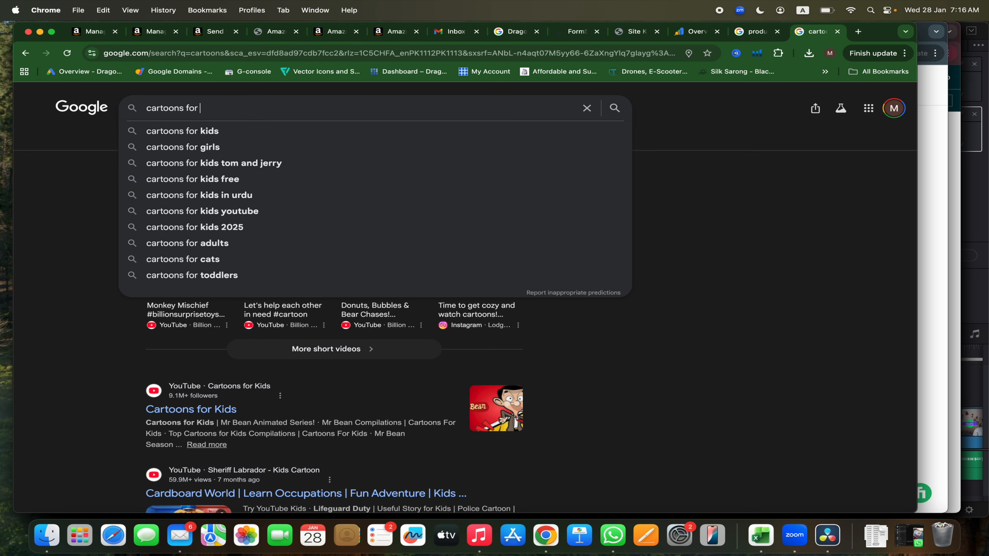
text( packa)
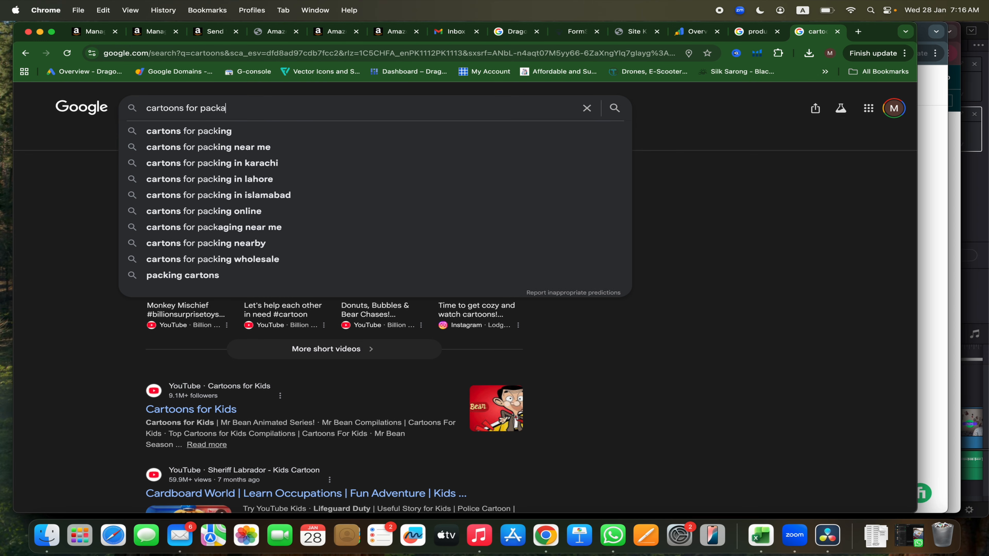
text(ging)
key(Return)
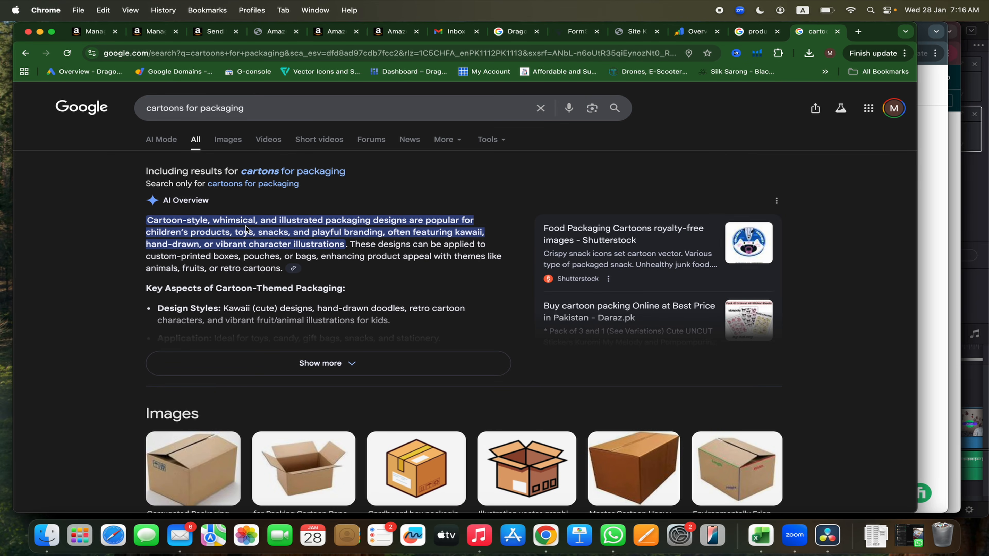
scroll(245, 228, down, 3)
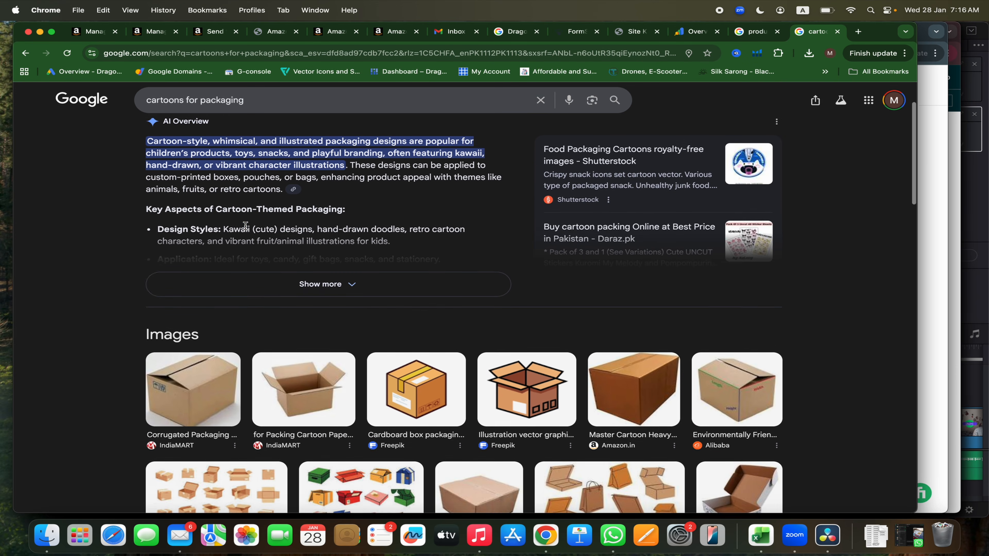
scroll(246, 225, down, 3)
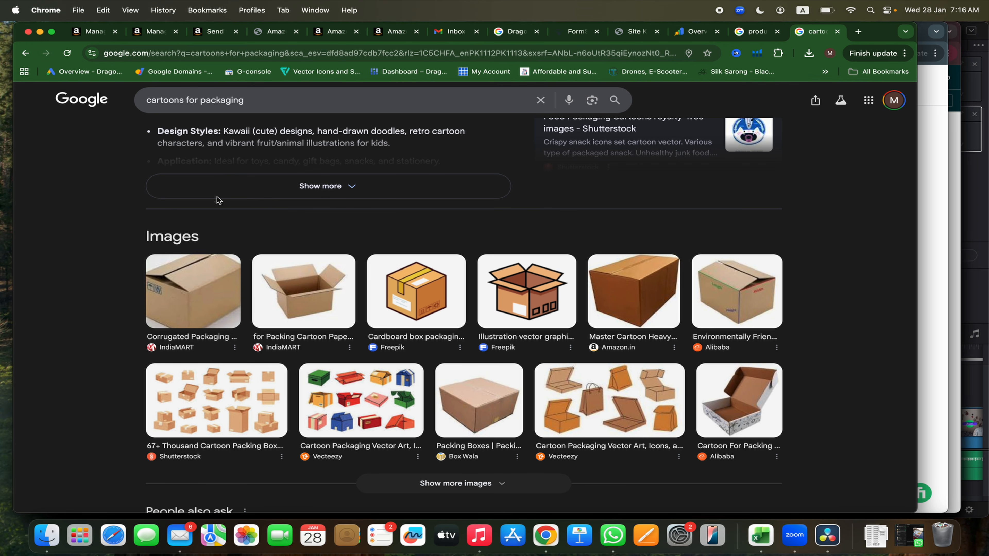
Return to the Send to Amazon page and set the pack group 1 box dimensions to 35.17 x 26 x 16.99 cm.
click(206, 37)
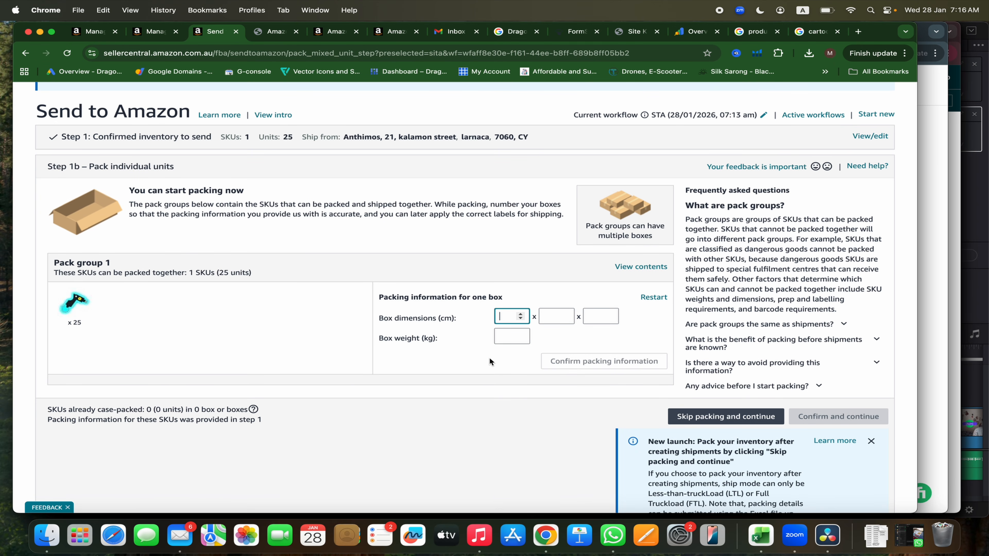
click(498, 319)
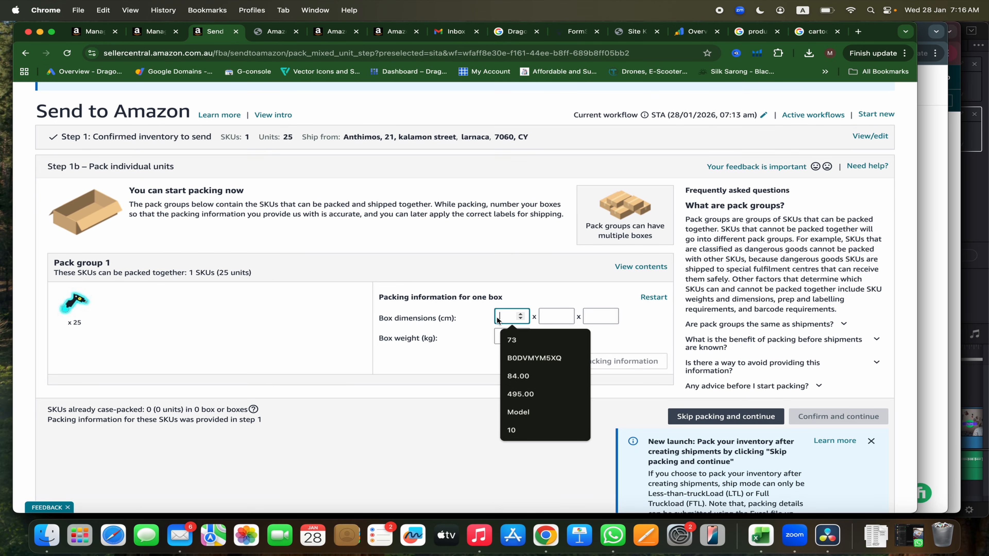
text(35)
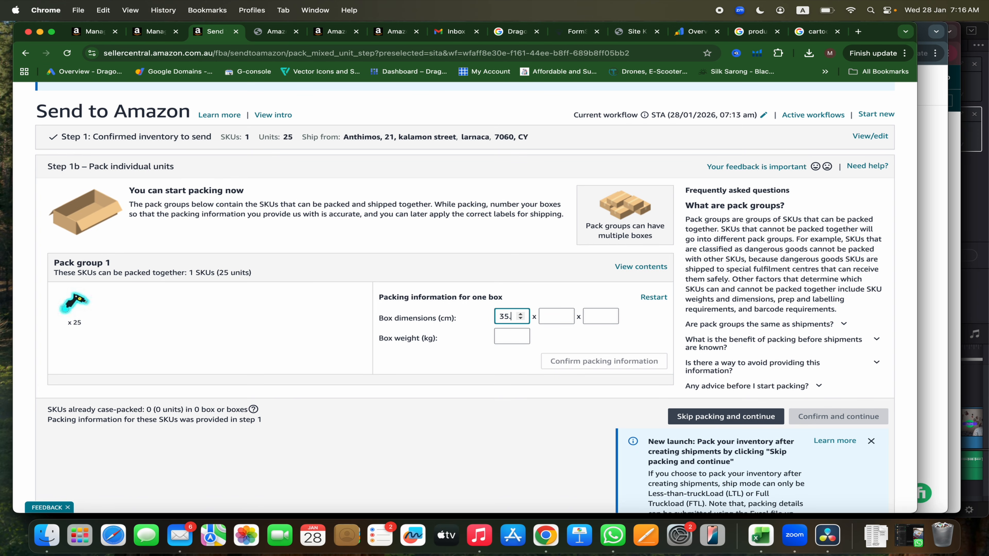
text(.17)
click(559, 317)
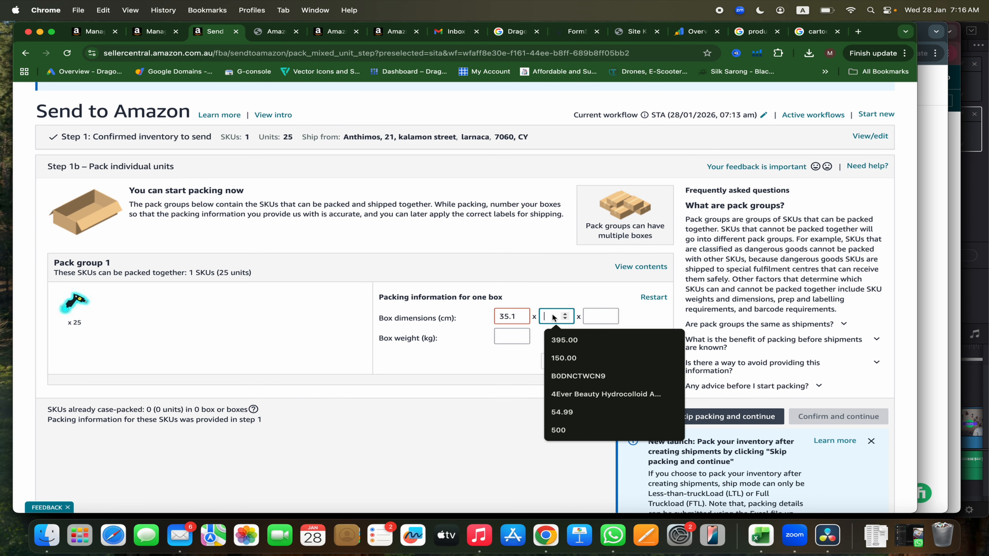
text(26)
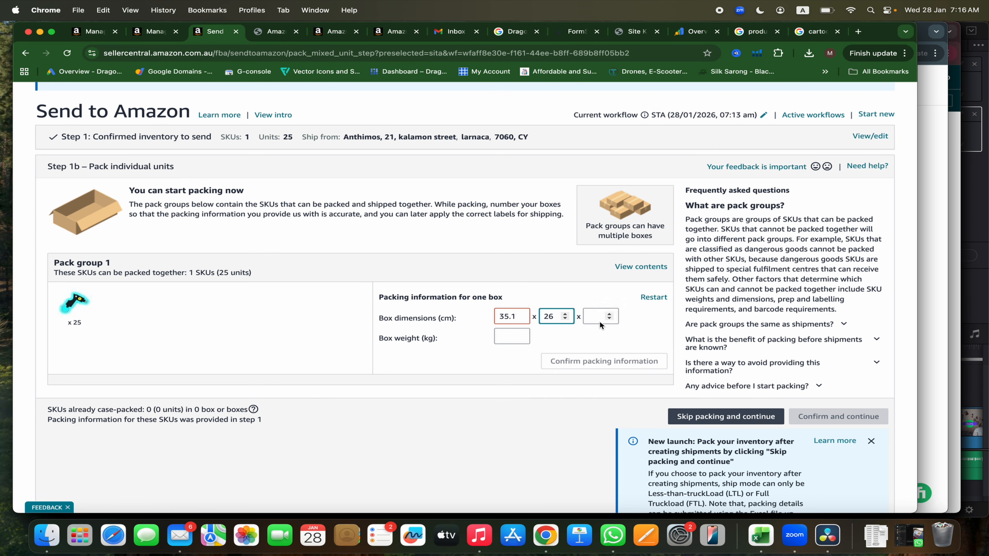
click(592, 317)
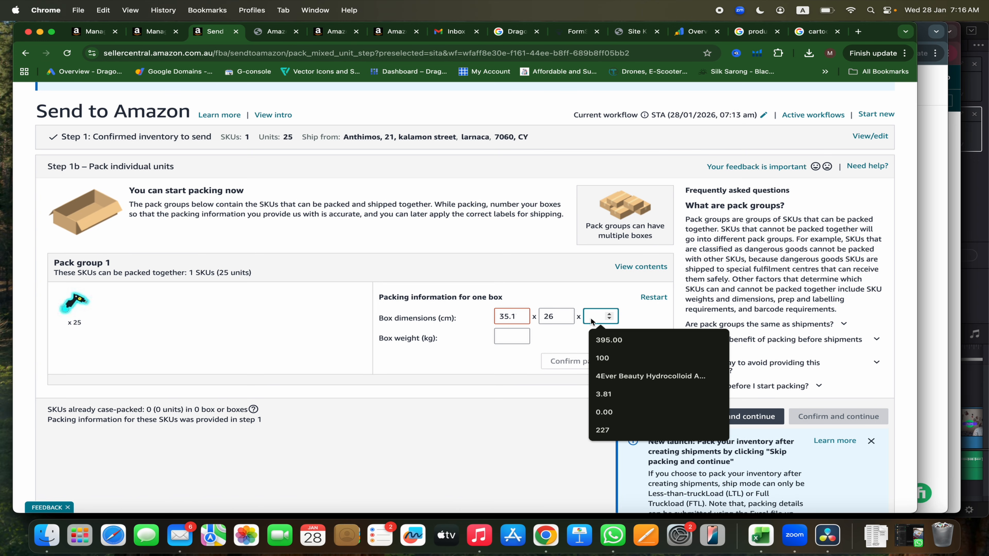
text(16.)
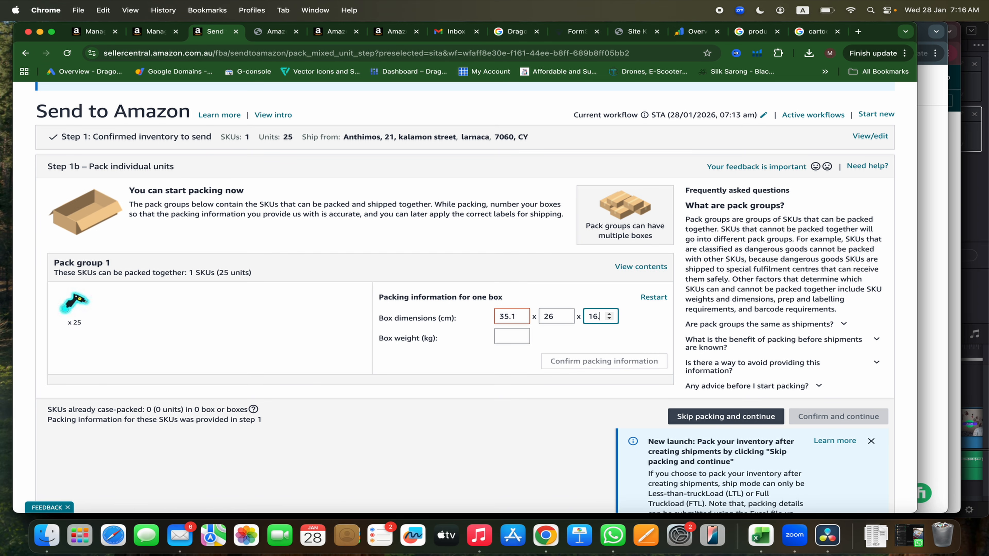
text(99)
Set the box weight to 0.86 kg, confirm the packing information and continue to the shipping step.
click(503, 337)
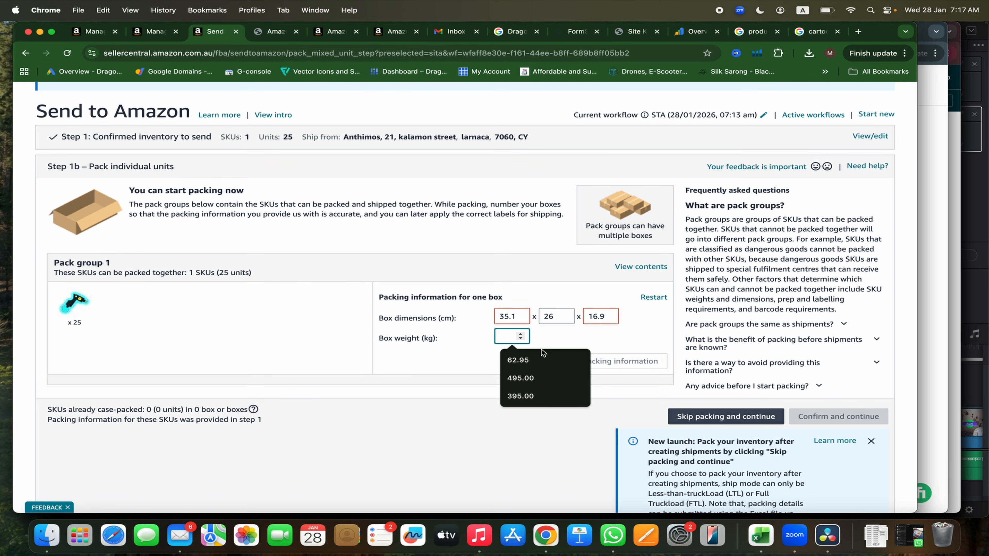
text(0)
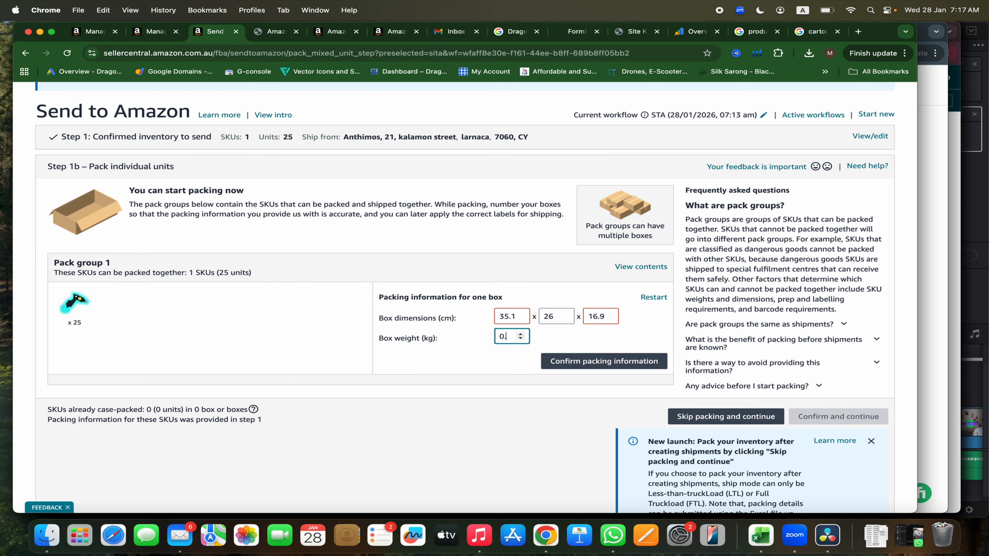
text(.86)
click(623, 362)
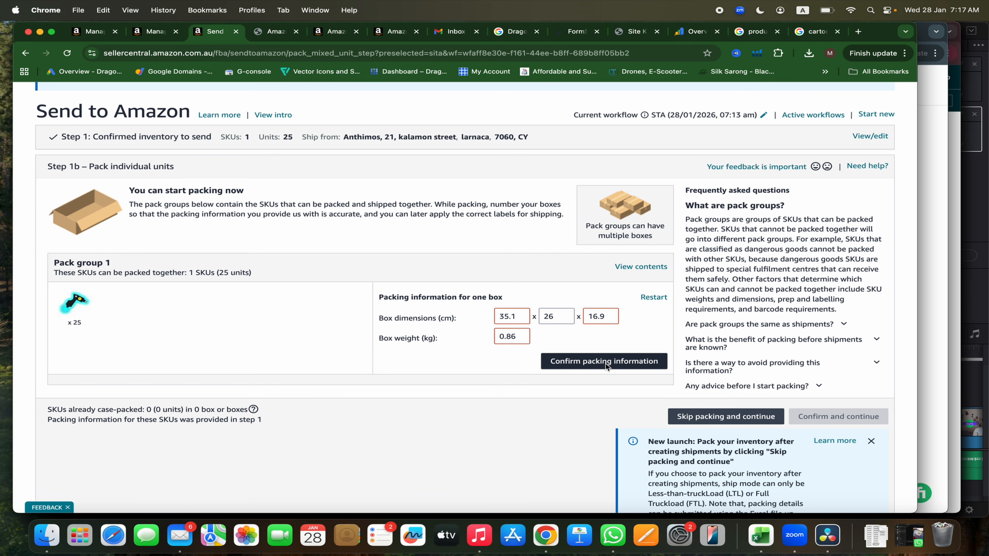
click(604, 363)
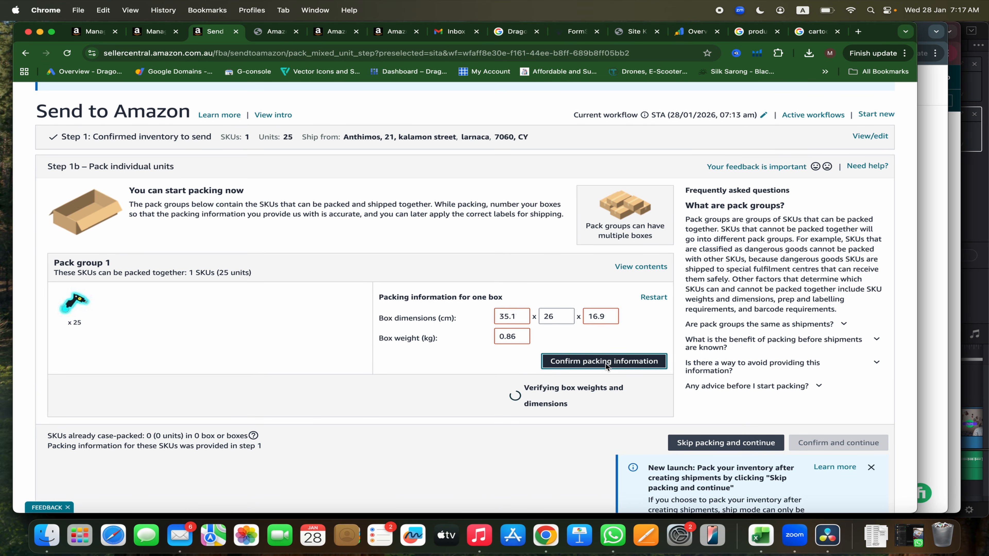
scroll(605, 363, down, 4)
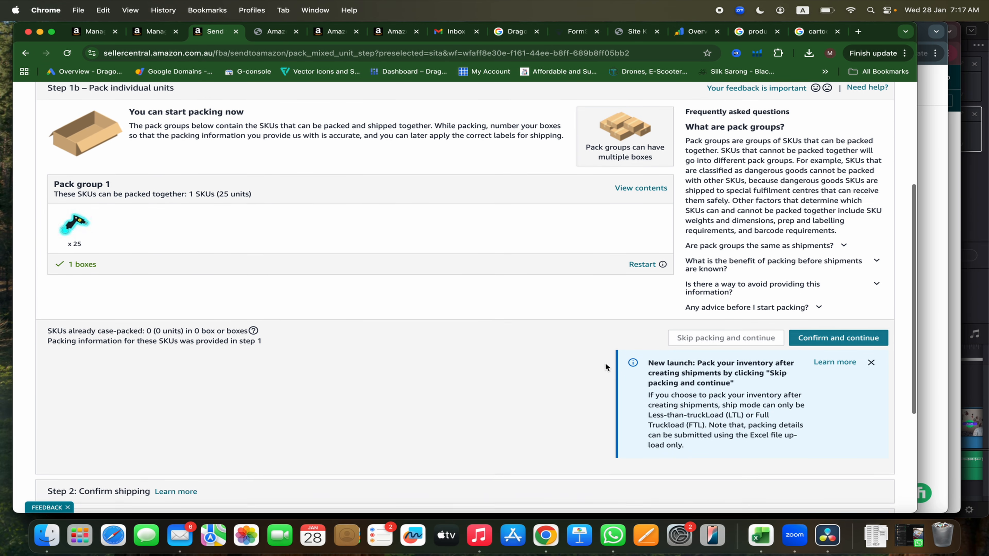
click(831, 269)
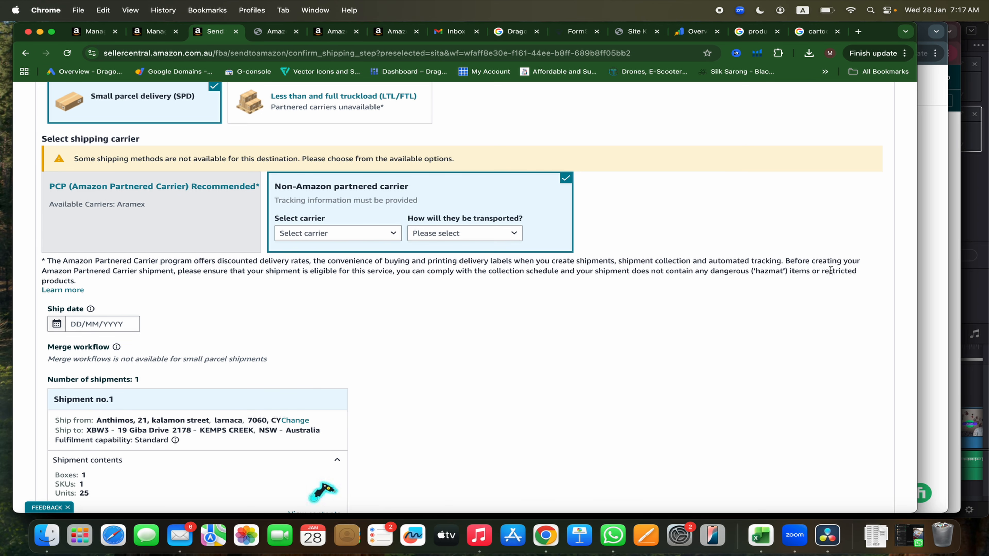
For the non-Amazon partnered small parcel delivery, choose Other as the carrier and Ground as the transport method.
scroll(830, 269, up, 5)
scroll(830, 274, down, 4)
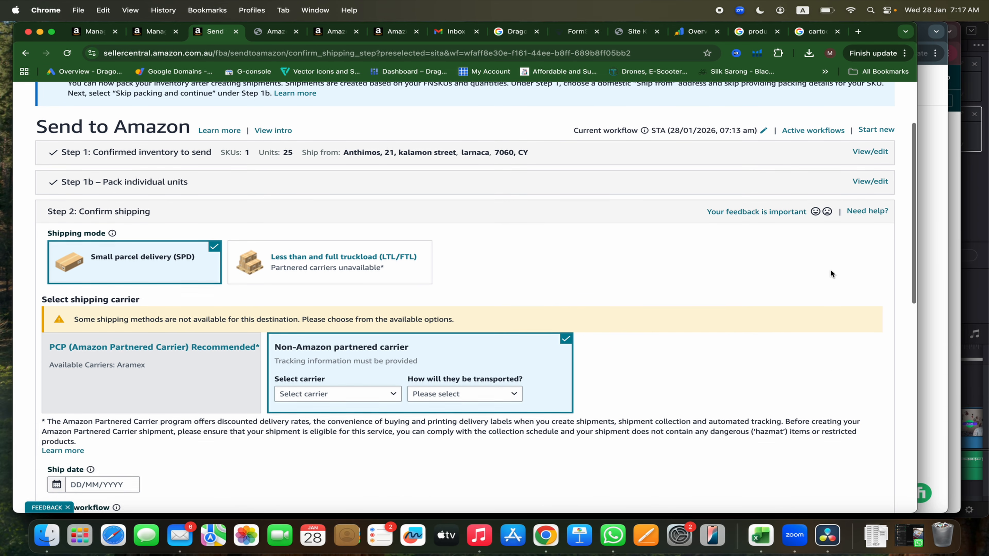
scroll(831, 274, up, 3)
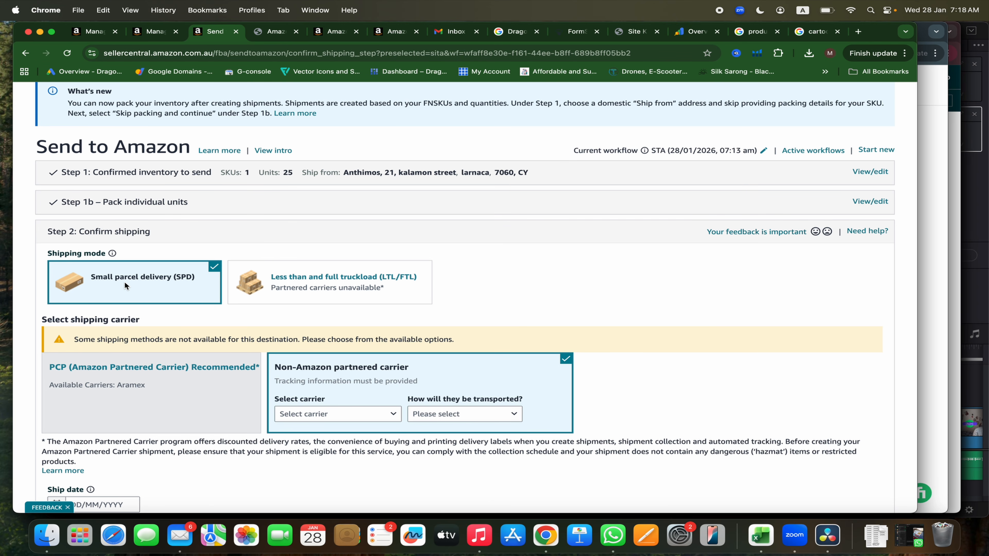
scroll(124, 281, down, 4)
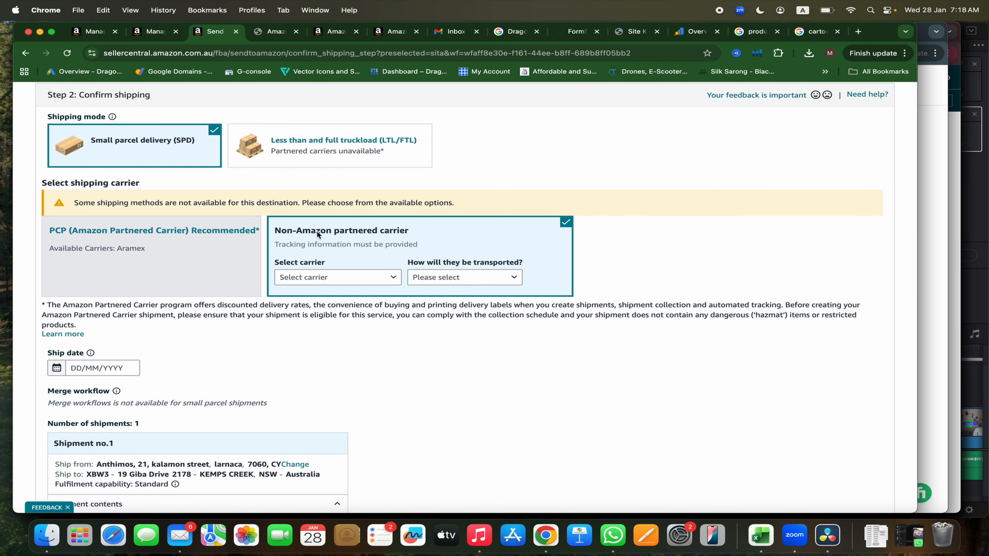
click(358, 276)
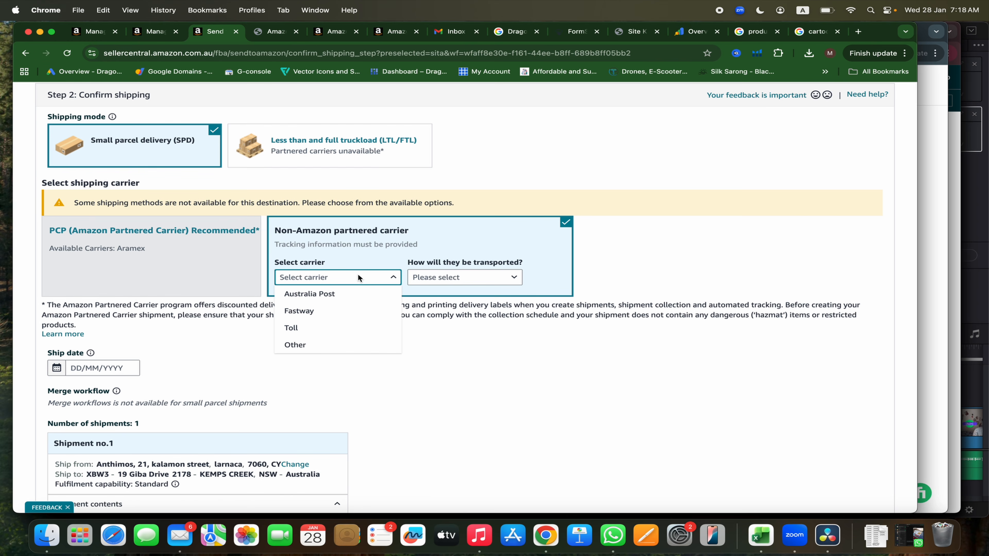
click(339, 344)
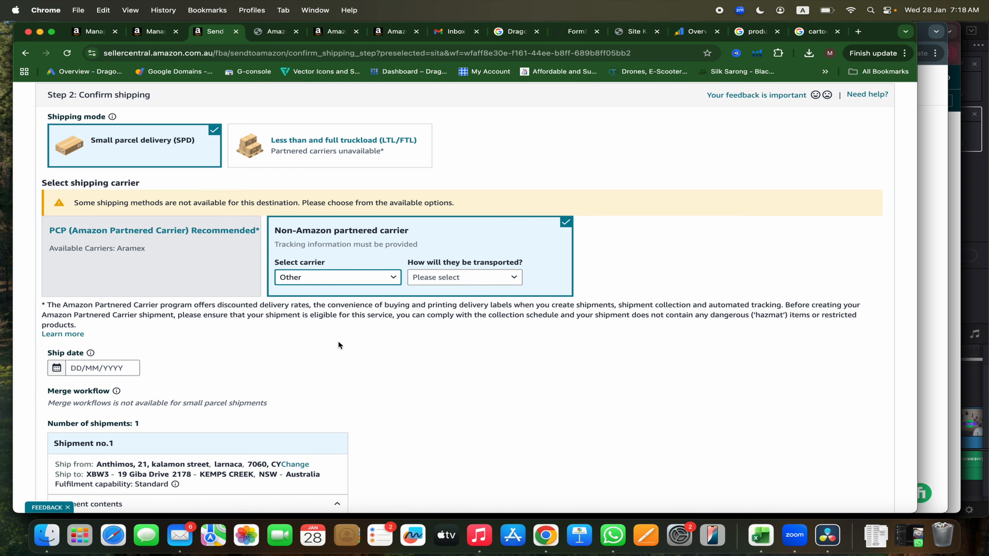
click(483, 277)
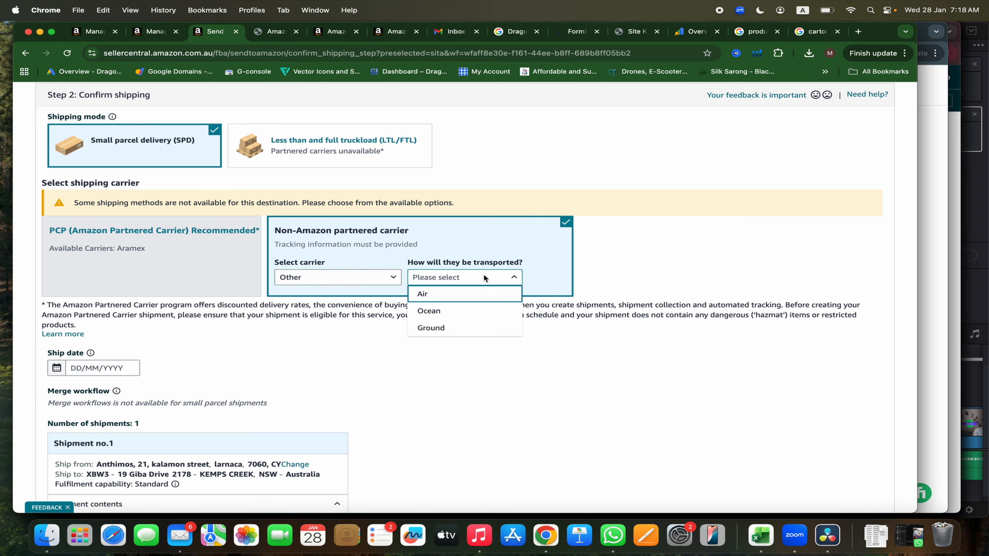
click(452, 330)
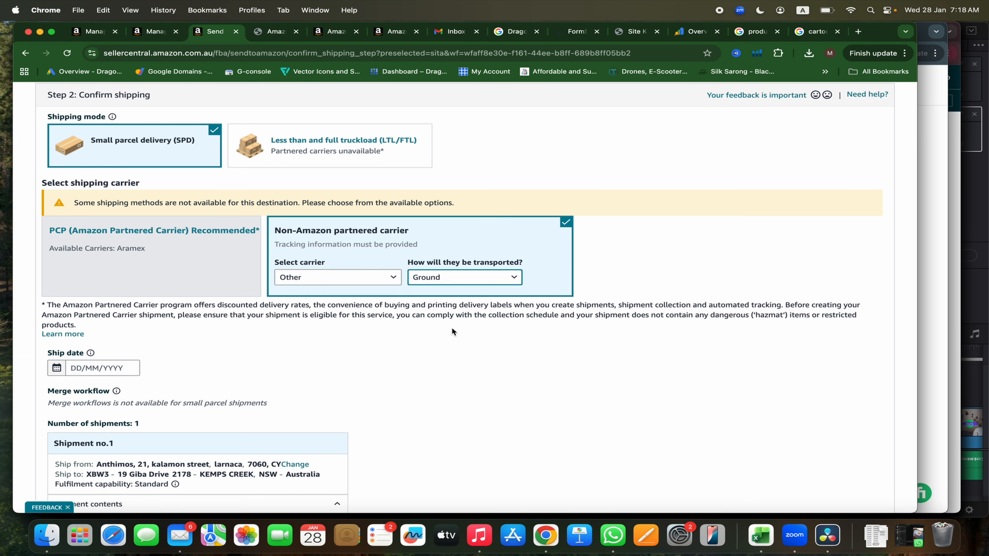
Set the ship date of the shipment to 29/01/2026.
scroll(453, 331, down, 2)
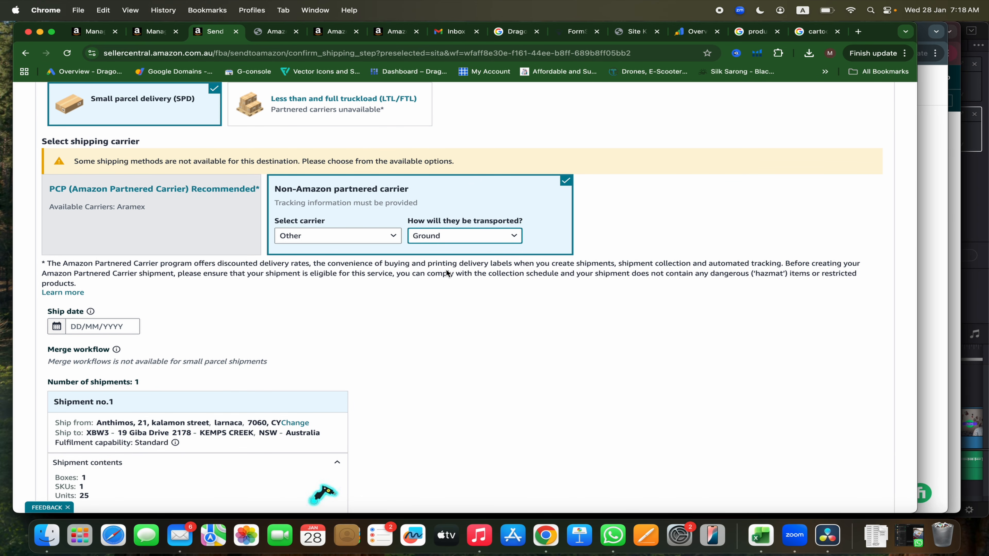
scroll(446, 269, down, 5)
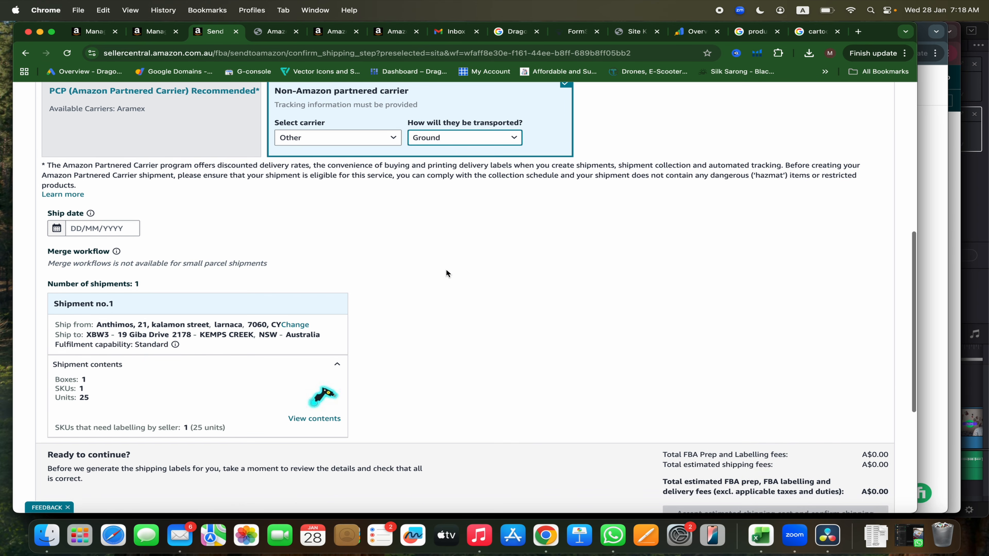
click(93, 230)
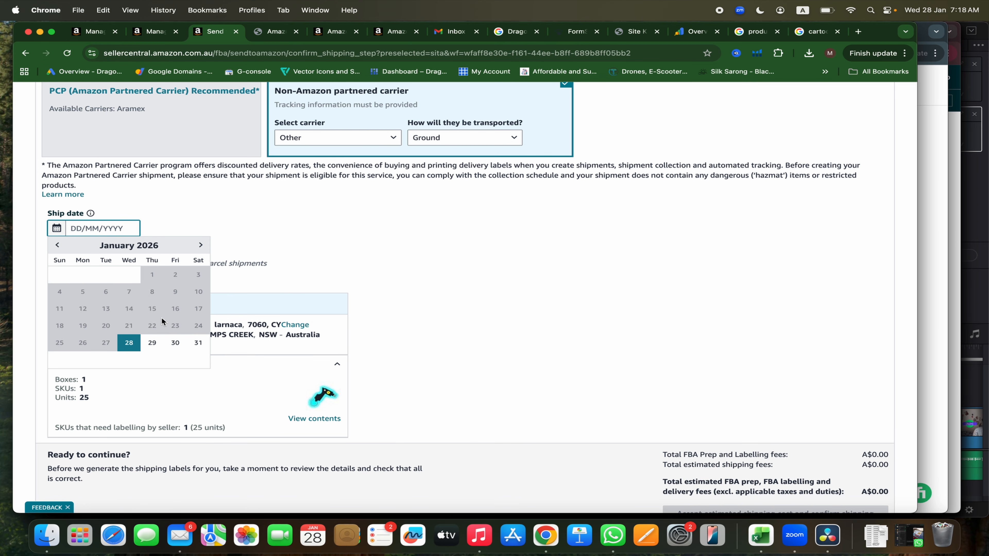
click(152, 343)
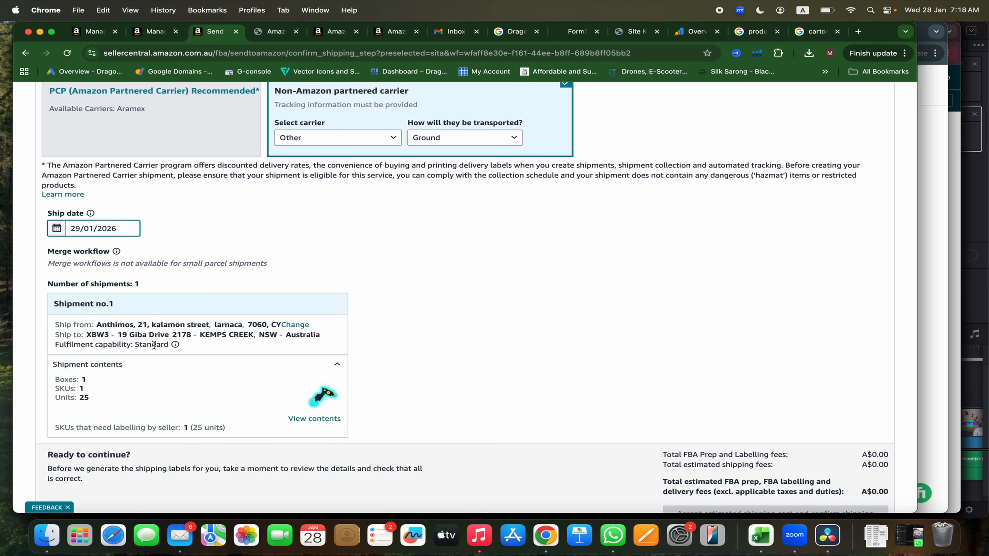
click(272, 241)
Accept the estimated shipping cost and confirm shipping.
scroll(272, 242, down, 1)
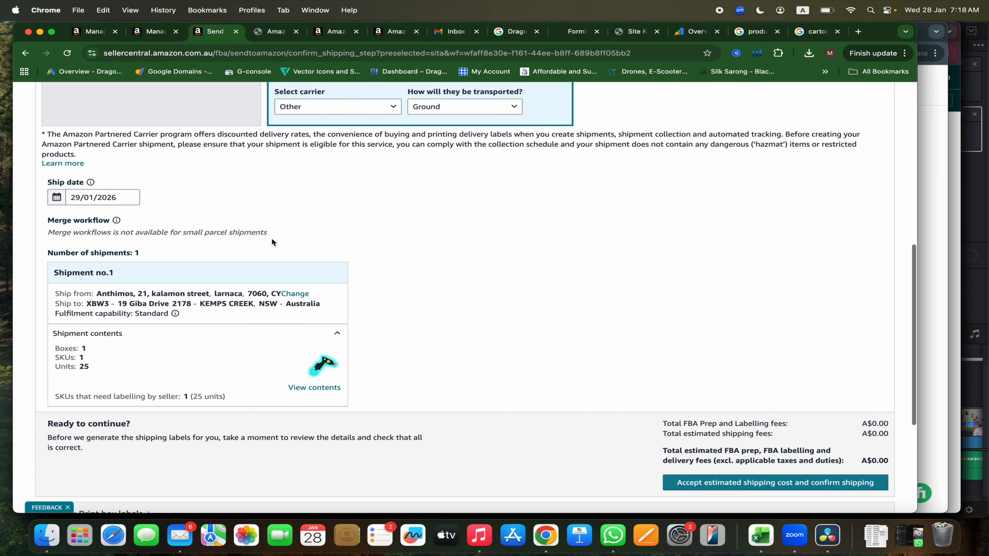
scroll(272, 239, down, 2)
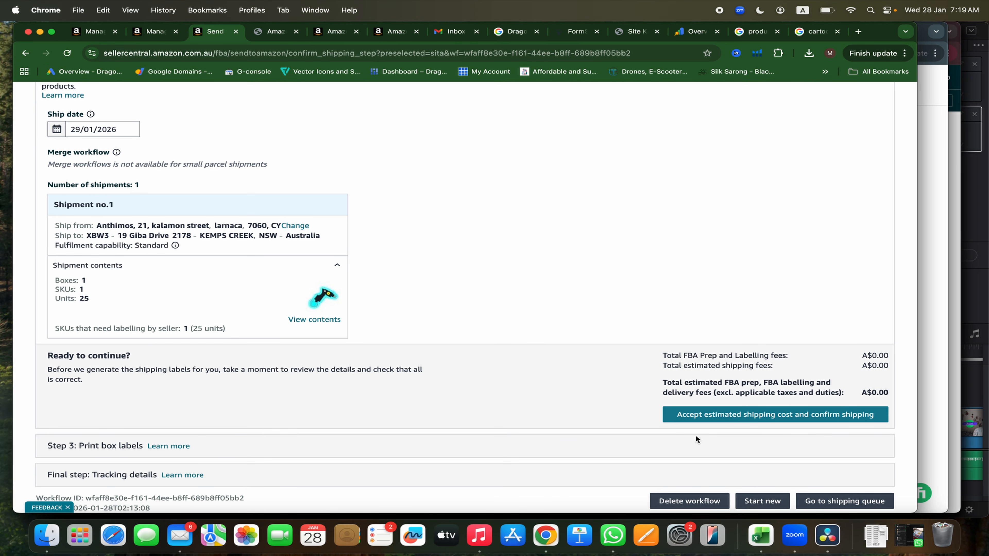
click(756, 418)
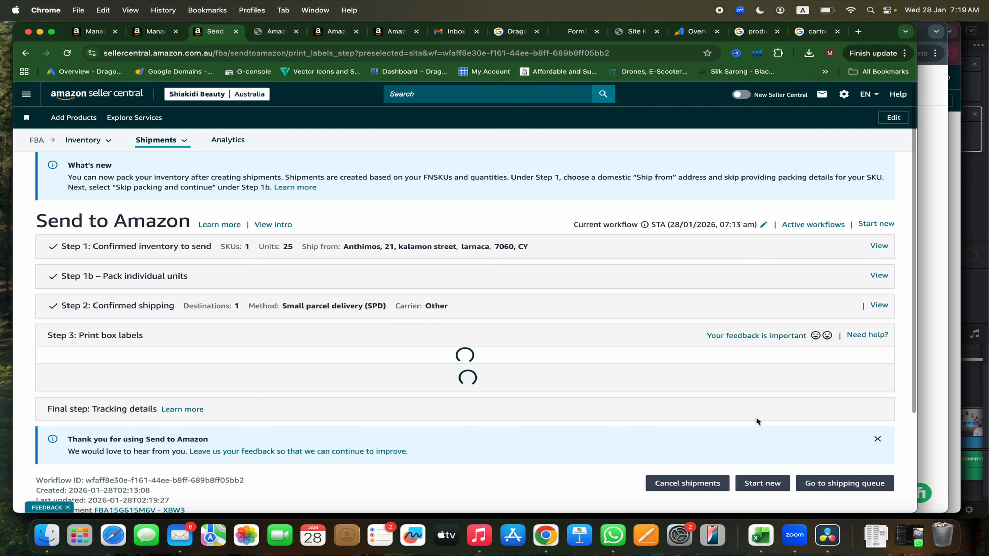
Print the box label in the Thermal Printing 102 x 152 mm (4 x 6 in) format, view its PDF and return to the shipment.
scroll(756, 422, down, 7)
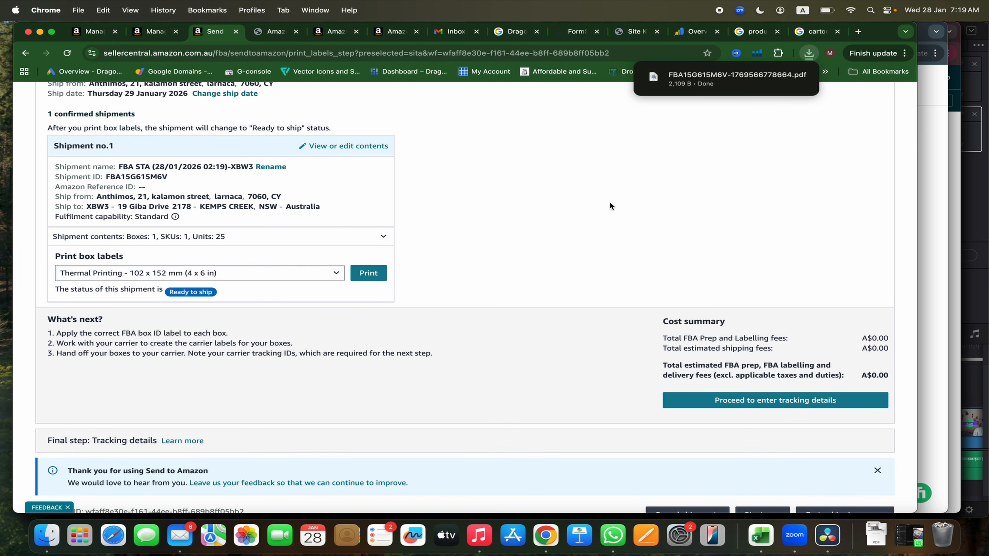
click(736, 83)
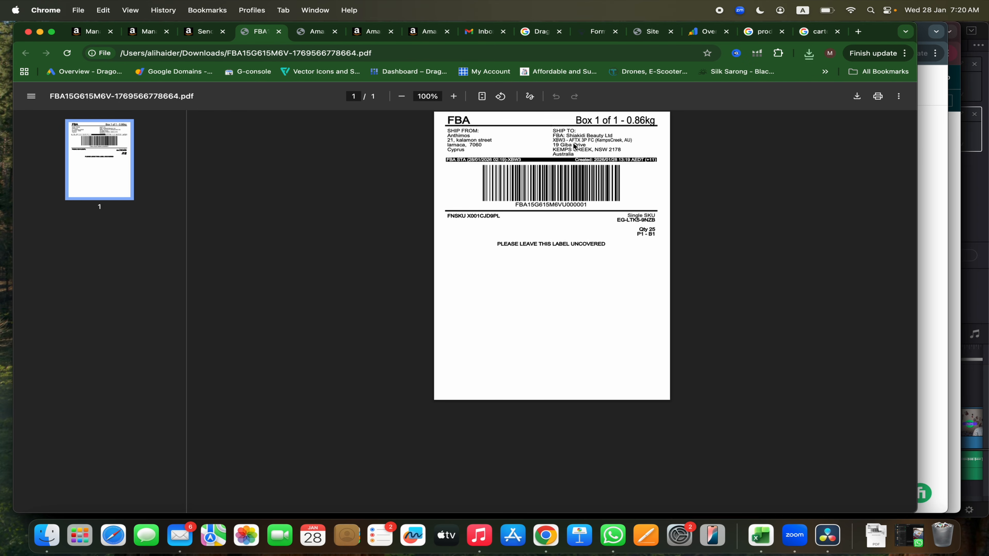
click(203, 39)
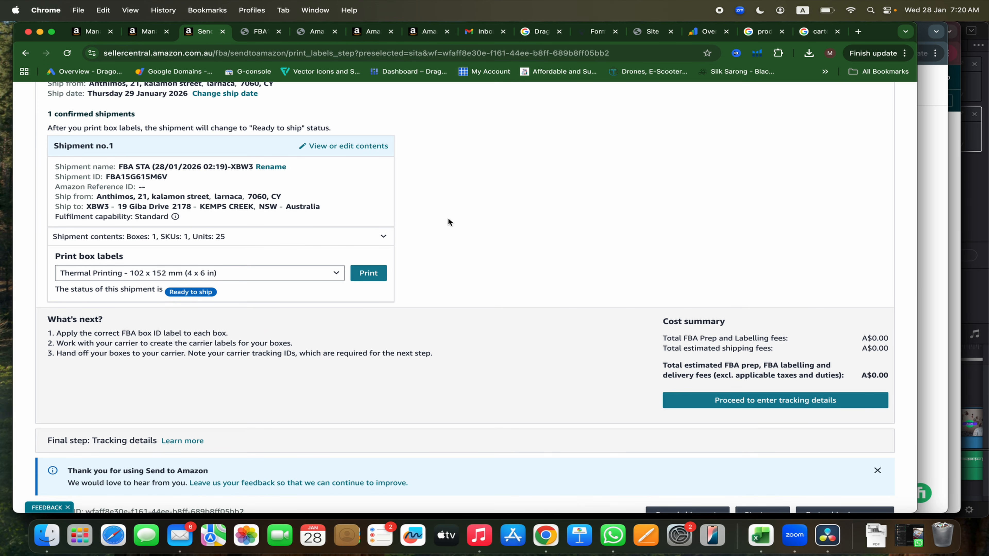
Proceed to the tracking details step and check where the tracking ID for box 1 is entered, leaving it blank.
scroll(448, 220, down, 5)
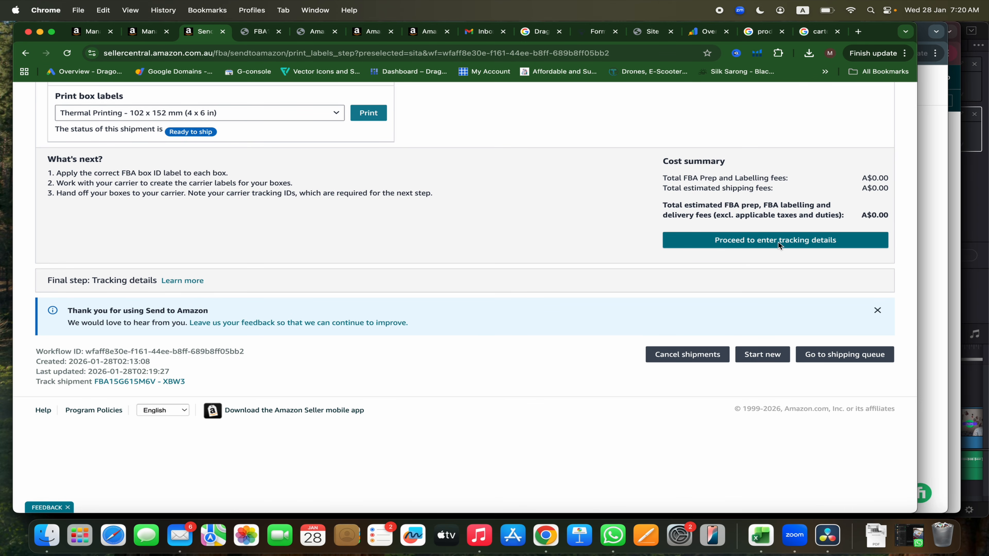
click(796, 241)
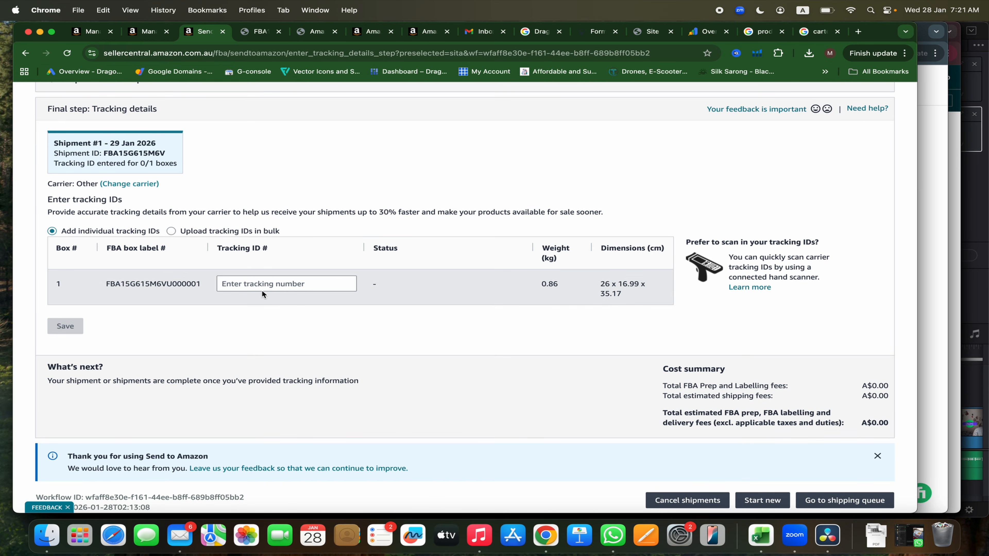
click(252, 282)
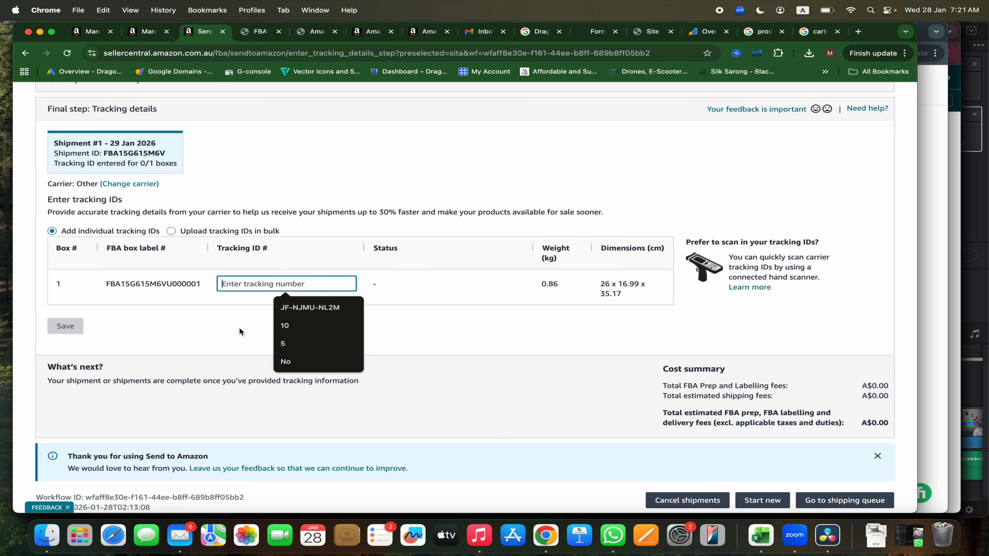
click(481, 337)
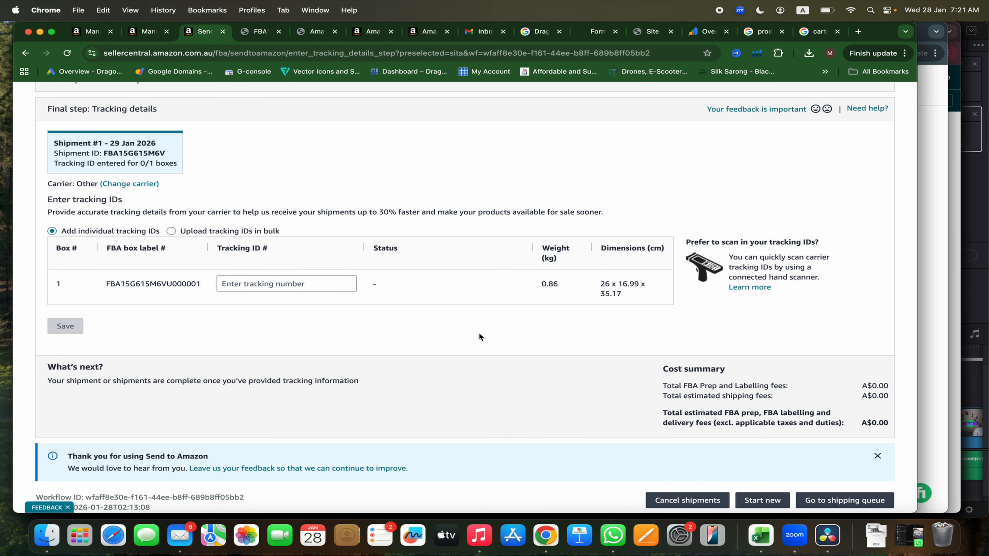